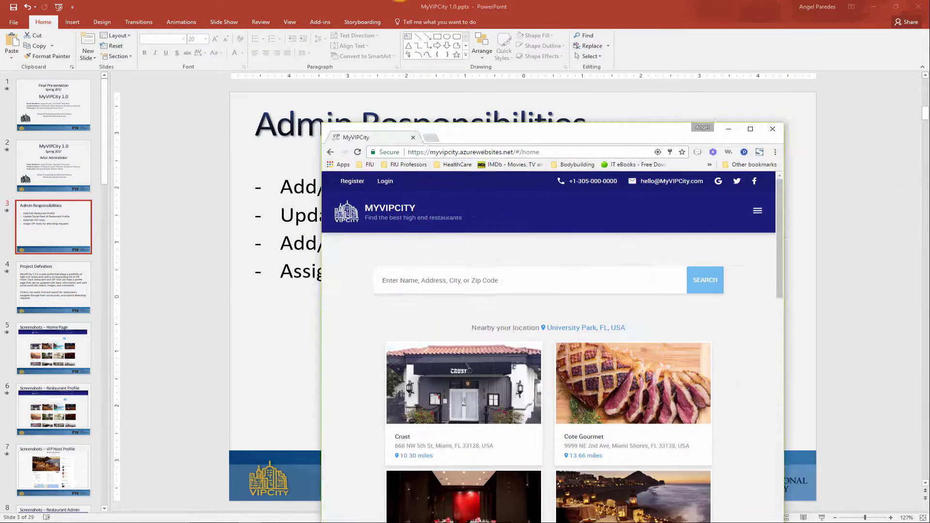
Maximize Chrome, reload MyVIPCity and sign in with the first Google account.
{"action": "double_click", "coordinate": [381, 6]}
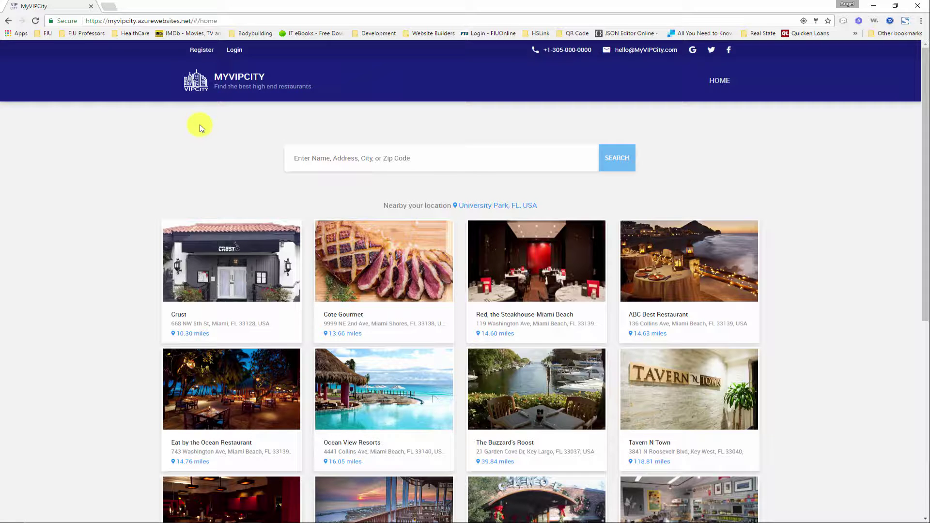
{"action": "left_click", "coordinate": [198, 86]}
{"action": "left_click", "coordinate": [240, 56]}
{"action": "left_click", "coordinate": [302, 230]}
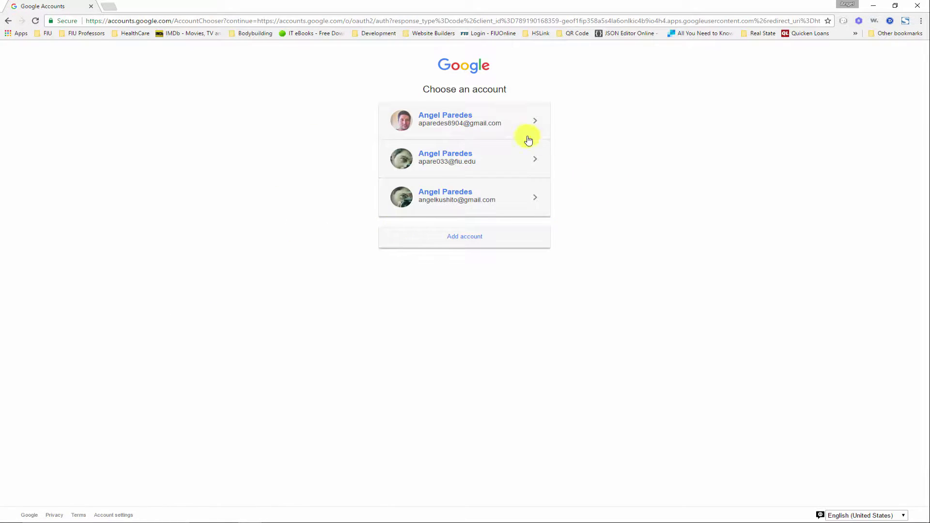
{"action": "left_click", "coordinate": [499, 129]}
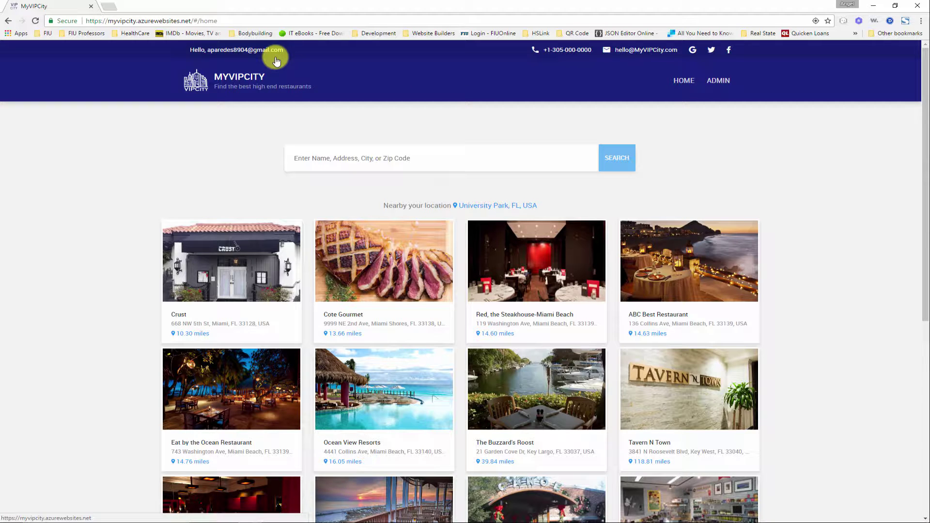
{"action": "mouse_move", "coordinate": [714, 81]}
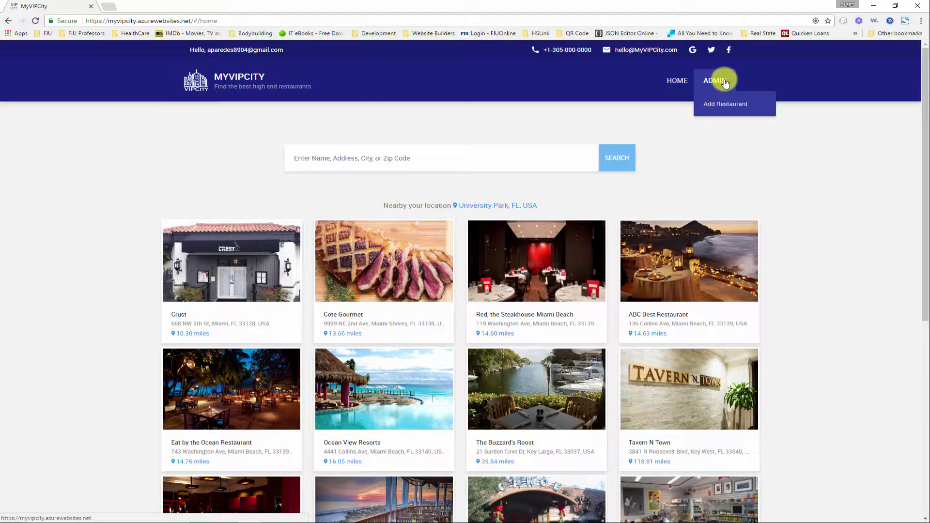
{"action": "left_click", "coordinate": [722, 107]}
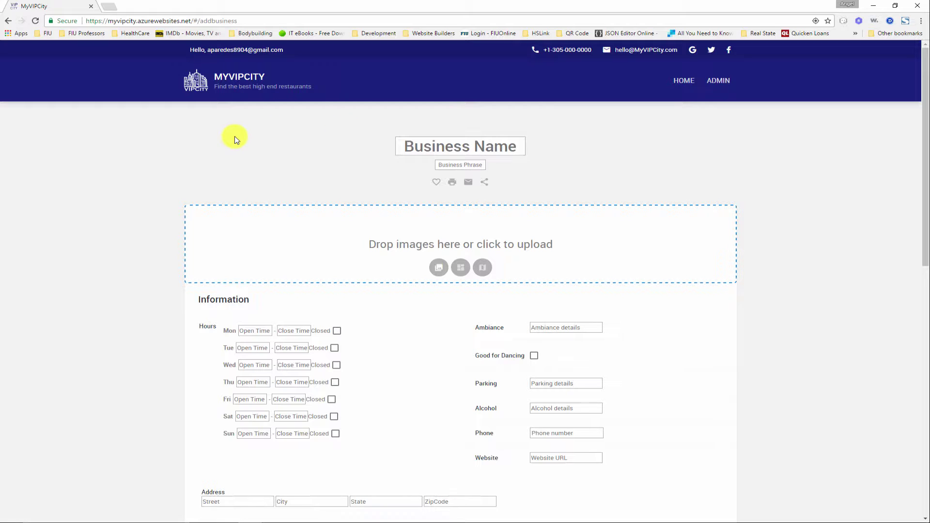
{"action": "left_click", "coordinate": [198, 87]}
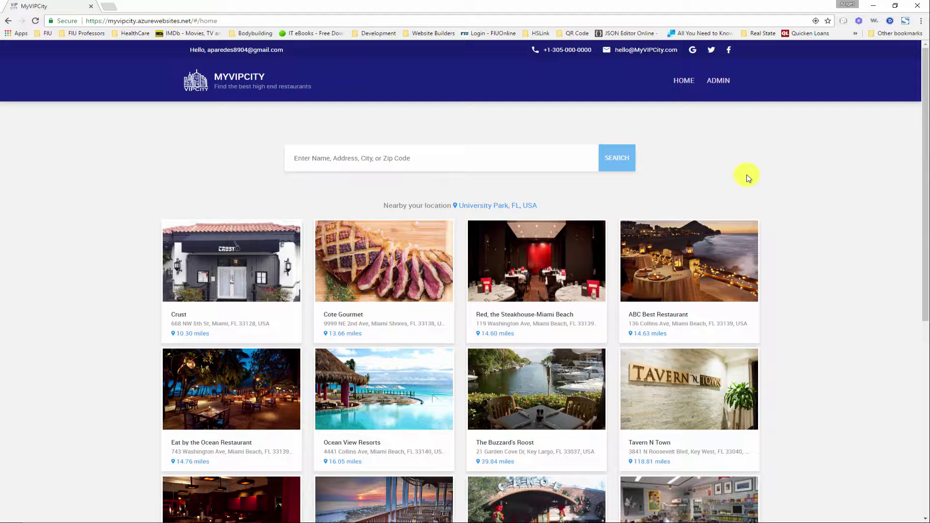
Add a new 'Hello' line to ABC Best Restaurant's details and save the profile.
{"action": "left_click", "coordinate": [686, 290]}
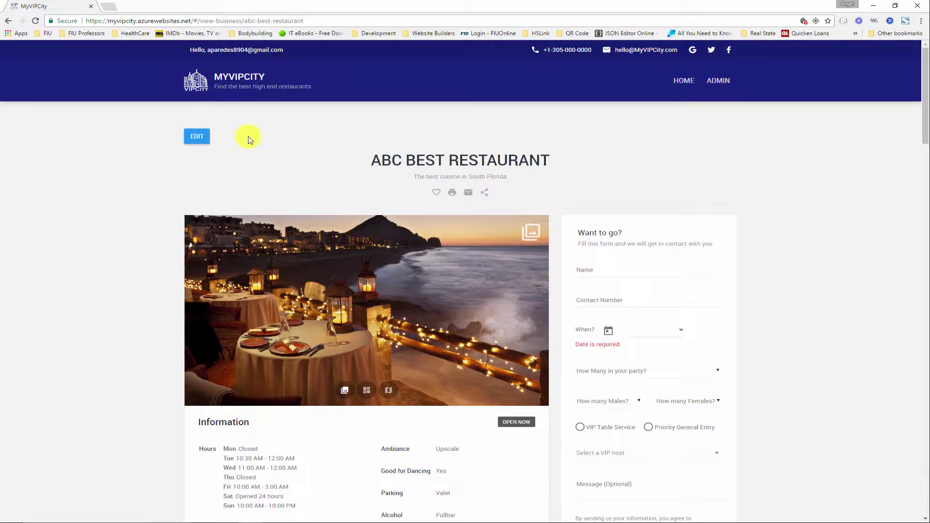
{"action": "left_click", "coordinate": [198, 138]}
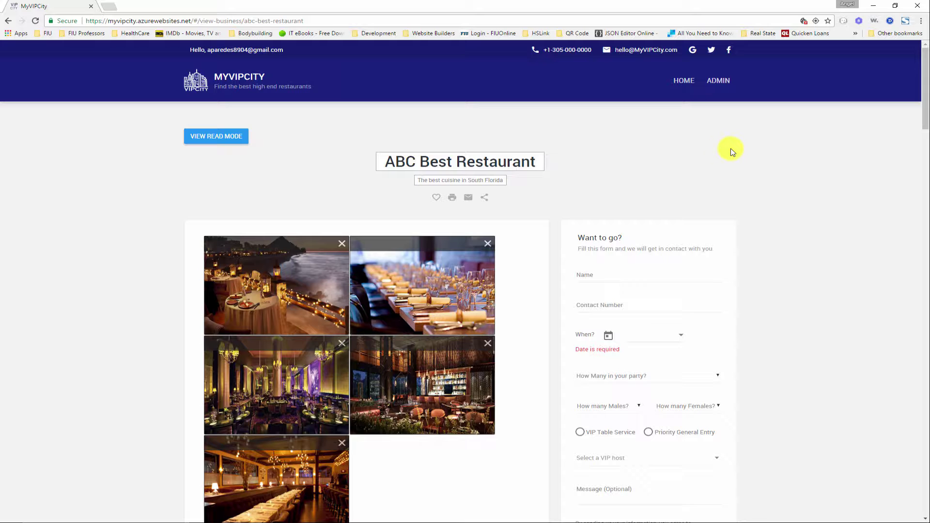
{"action": "scroll", "coordinate": [92, 325], "scroll_direction": "down", "scroll_amount": 1}
{"action": "scroll", "coordinate": [92, 325], "scroll_direction": "down", "scroll_amount": 3}
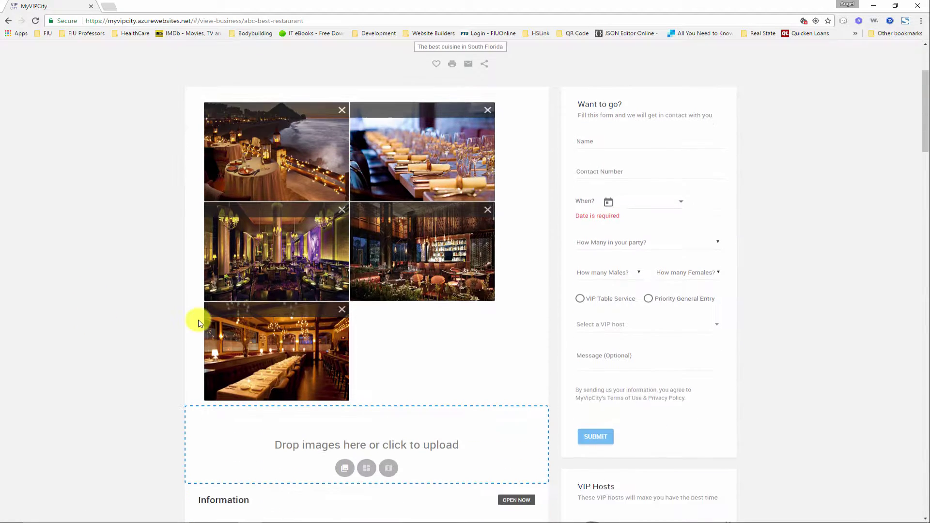
{"action": "mouse_move", "coordinate": [280, 265]}
{"action": "left_mouse_down"}
{"action": "mouse_move", "coordinate": [284, 212]}
{"action": "mouse_move", "coordinate": [401, 165]}
{"action": "left_mouse_up"}
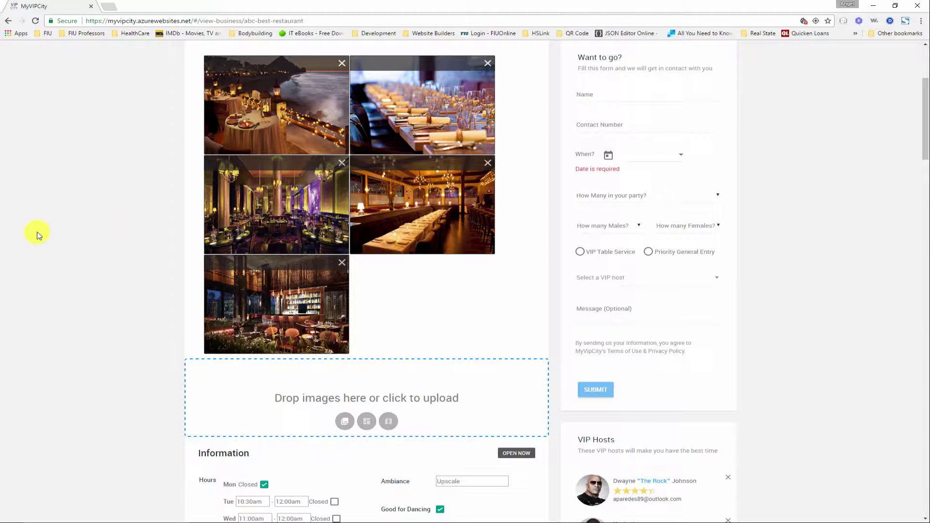
{"action": "scroll", "coordinate": [36, 233], "scroll_direction": "down", "scroll_amount": 3}
{"action": "scroll", "coordinate": [36, 235], "scroll_direction": "down", "scroll_amount": 1}
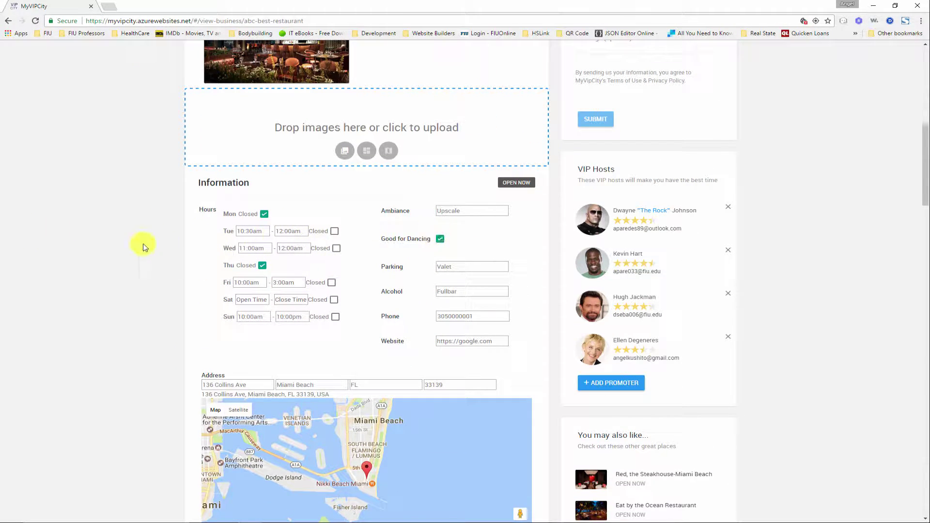
{"action": "scroll", "coordinate": [122, 241], "scroll_direction": "down", "scroll_amount": 3}
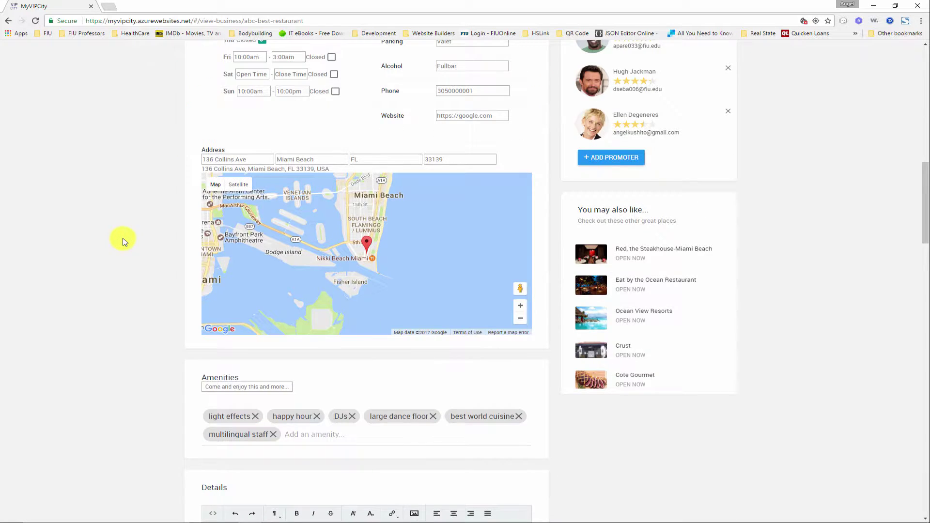
{"action": "scroll", "coordinate": [122, 242], "scroll_direction": "down", "scroll_amount": 3}
{"action": "left_click", "coordinate": [490, 352]}
{"action": "key", "text": "Return"}
{"action": "type", "text": "Hello"}
{"action": "left_click", "coordinate": [385, 436]}
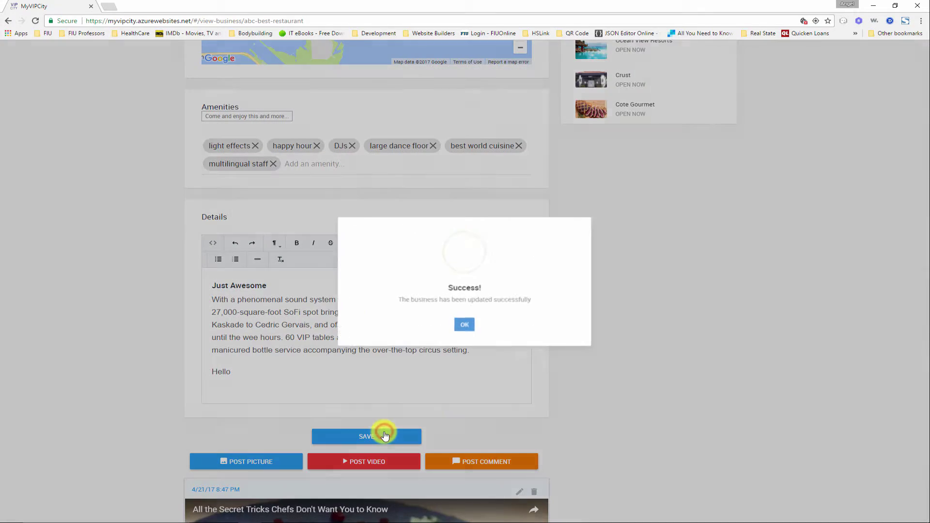
{"action": "left_click", "coordinate": [469, 326]}
{"action": "scroll", "coordinate": [73, 249], "scroll_direction": "down", "scroll_amount": 1}
{"action": "scroll", "coordinate": [73, 249], "scroll_direction": "down", "scroll_amount": 5}
{"action": "scroll", "coordinate": [77, 270], "scroll_direction": "down", "scroll_amount": 4}
{"action": "scroll", "coordinate": [77, 272], "scroll_direction": "down", "scroll_amount": 4}
{"action": "scroll", "coordinate": [81, 275], "scroll_direction": "up", "scroll_amount": 3}
{"action": "scroll", "coordinate": [80, 277], "scroll_direction": "up", "scroll_amount": 5}
Select the details text, then put the profile back into edit mode.
{"action": "left_click_drag", "start_coordinate": [230, 393], "coordinate": [203, 331]}
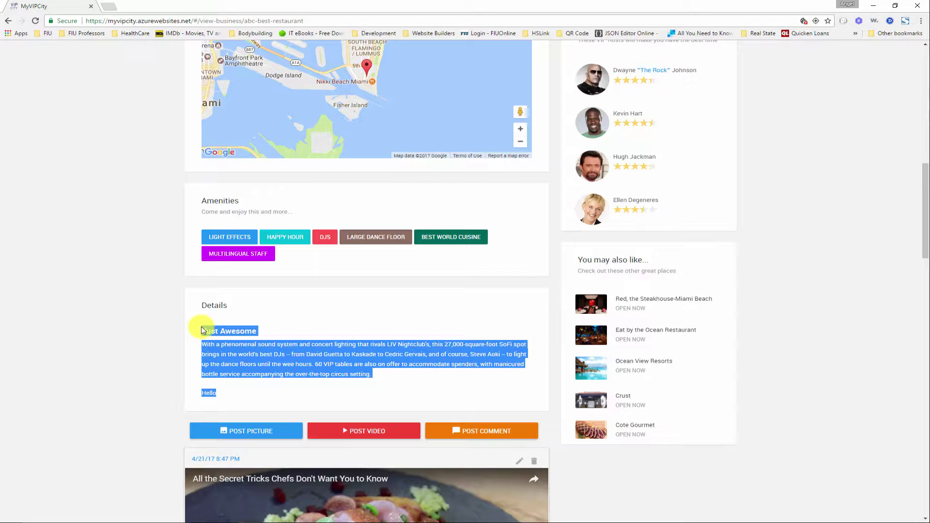
{"action": "left_click", "coordinate": [79, 273]}
{"action": "scroll", "coordinate": [119, 269], "scroll_direction": "up", "scroll_amount": 5}
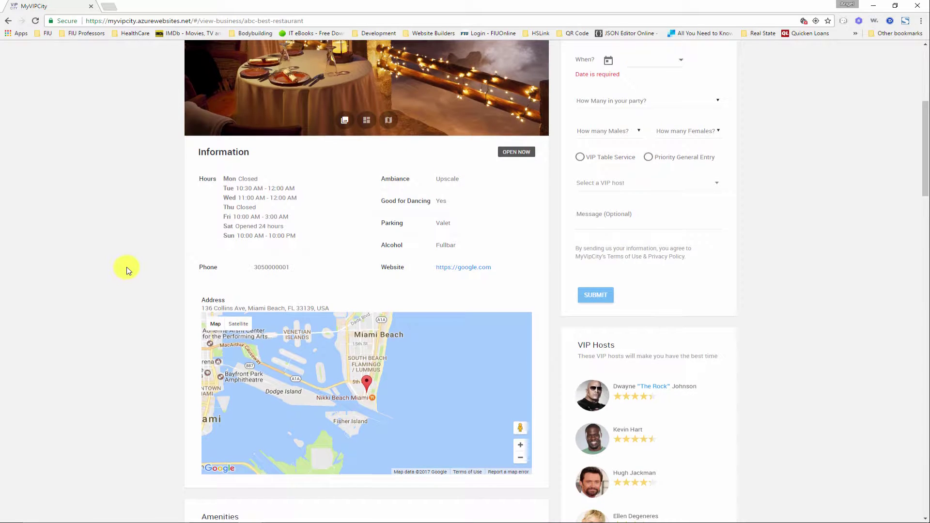
{"action": "scroll", "coordinate": [127, 270], "scroll_direction": "up", "scroll_amount": 5}
{"action": "left_click", "coordinate": [200, 138]}
{"action": "scroll", "coordinate": [810, 230], "scroll_direction": "down", "scroll_amount": 1}
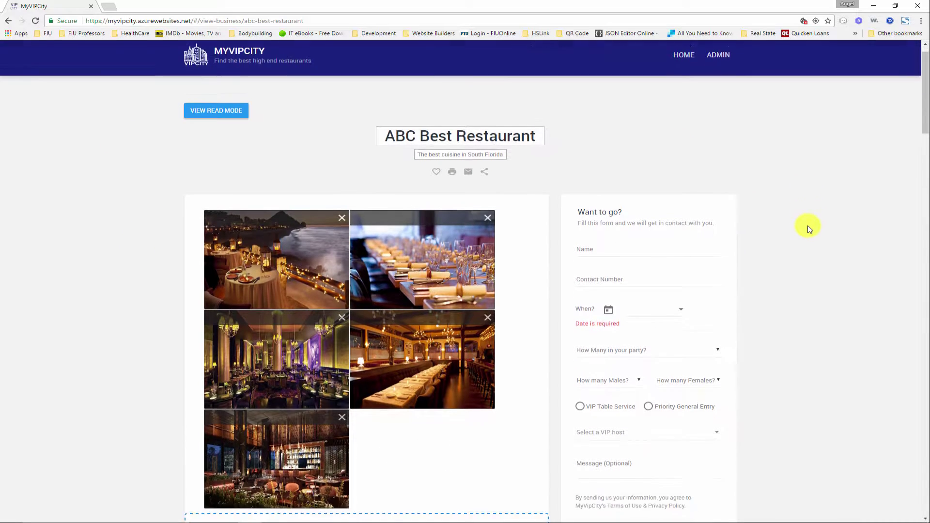
{"action": "scroll", "coordinate": [809, 229], "scroll_direction": "down", "scroll_amount": 3}
{"action": "scroll", "coordinate": [809, 229], "scroll_direction": "down", "scroll_amount": 3}
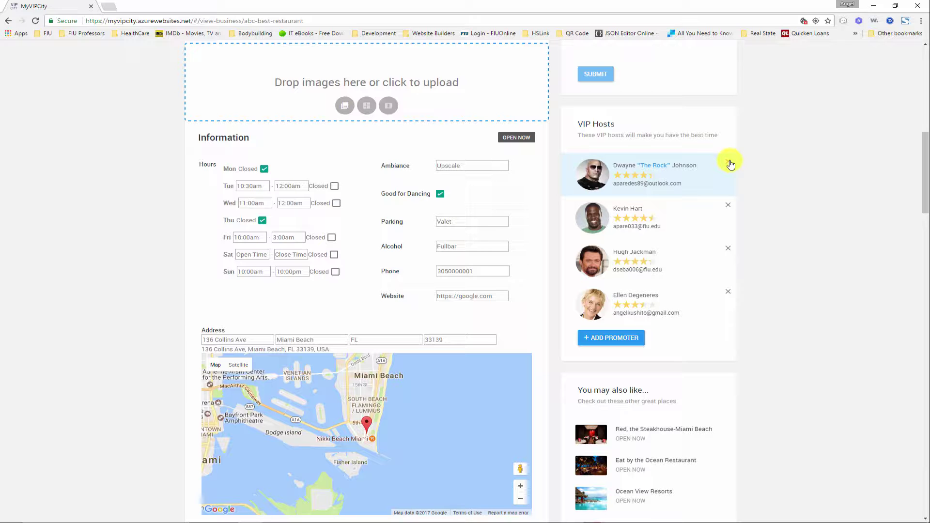
Keep the fourth VIP host and invite a new host by name and email.
{"action": "left_click", "coordinate": [729, 292]}
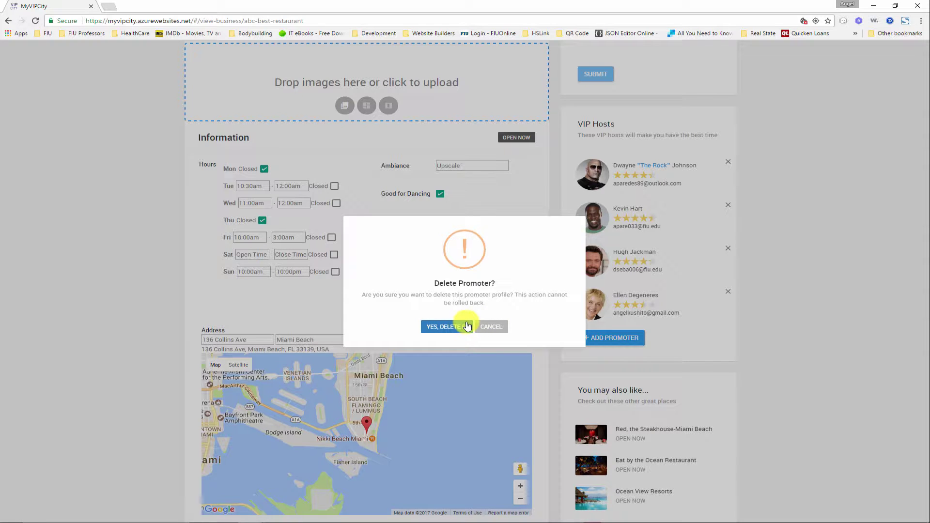
{"action": "left_click", "coordinate": [494, 328]}
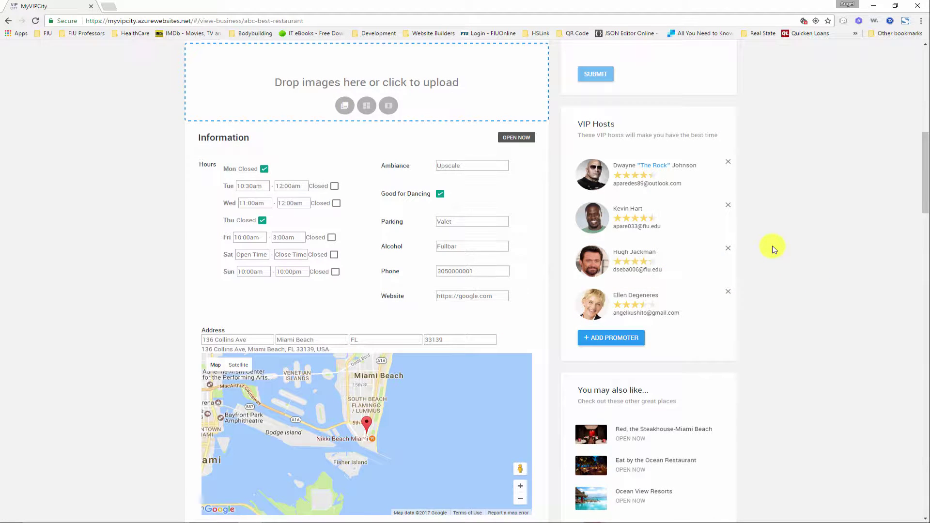
{"action": "left_click", "coordinate": [624, 337]}
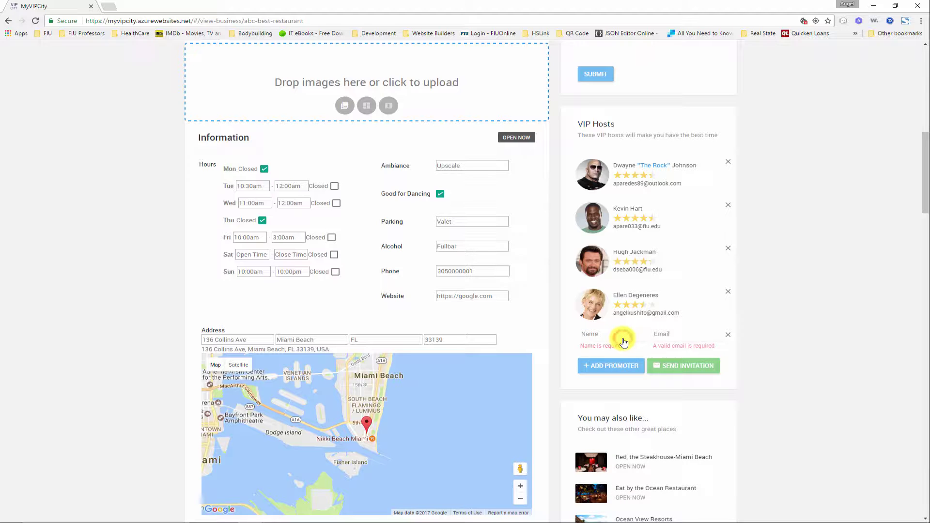
{"action": "left_click", "coordinate": [623, 336]}
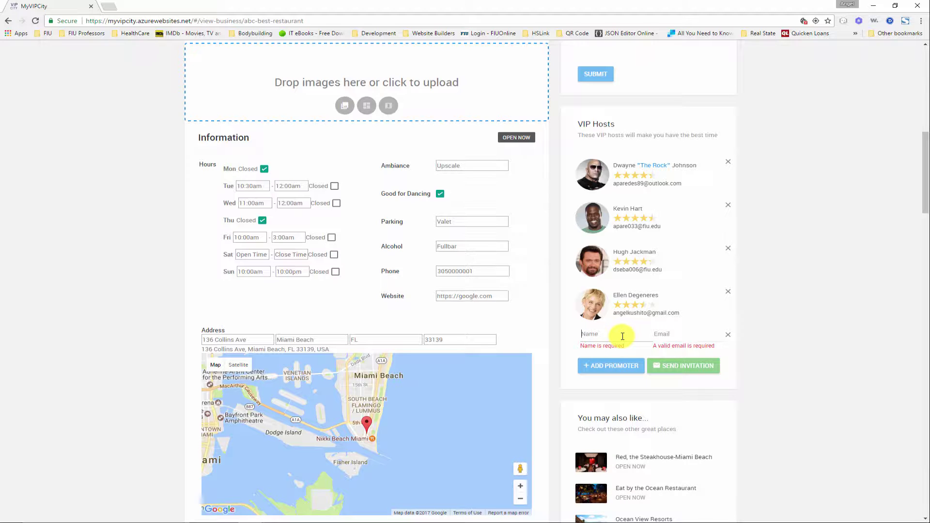
{"action": "type", "text": "Bryan Cranston"}
{"action": "key", "text": "Tab"}
{"action": "left_click", "coordinate": [683, 361]}
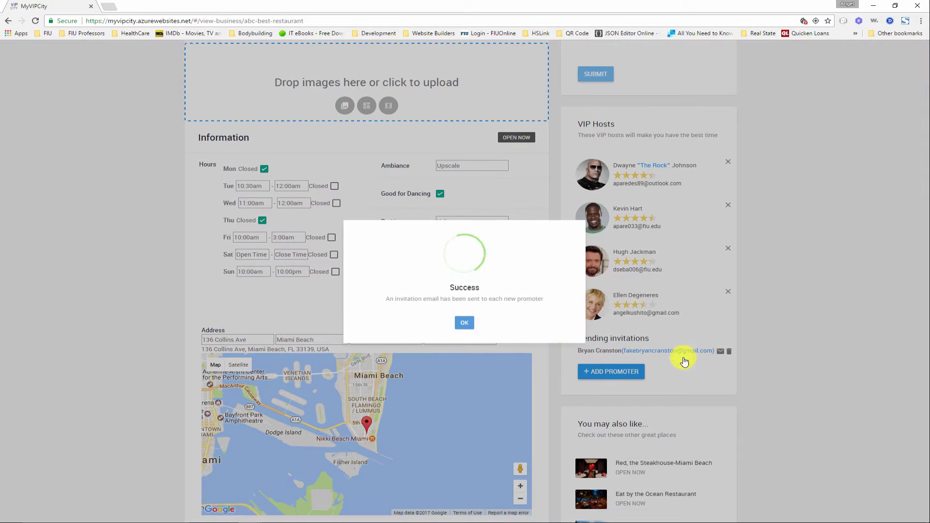
{"action": "left_click", "coordinate": [469, 328]}
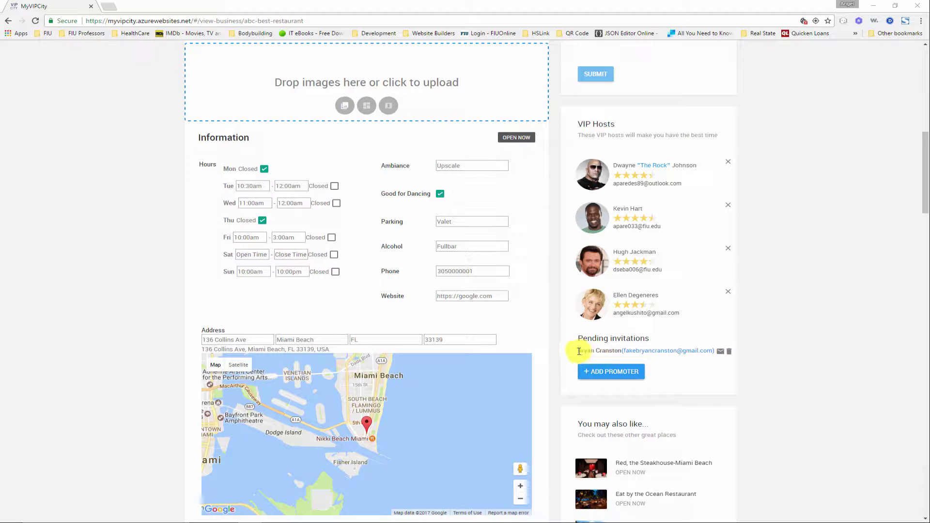
{"action": "left_click_drag", "start_coordinate": [578, 352], "coordinate": [622, 352]}
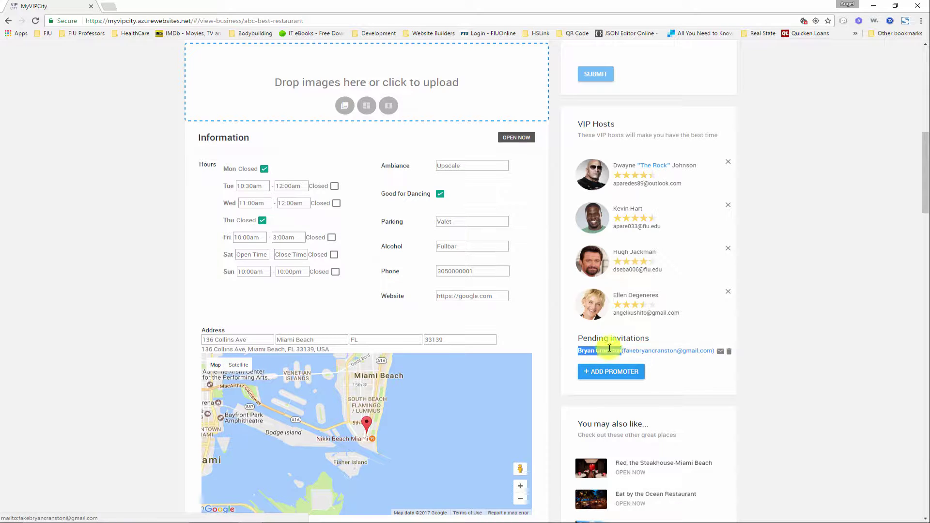
{"action": "left_click", "coordinate": [797, 336]}
{"action": "scroll", "coordinate": [699, 270], "scroll_direction": "down", "scroll_amount": 10}
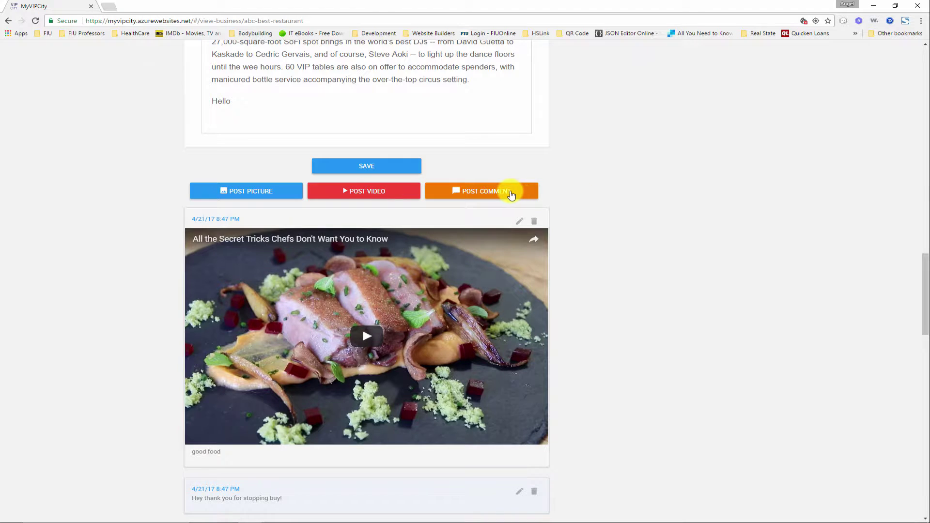
Post a 'Hello world!' comment and a Gordon Ramsay video from a pasted YouTube link.
{"action": "left_click", "coordinate": [509, 191]}
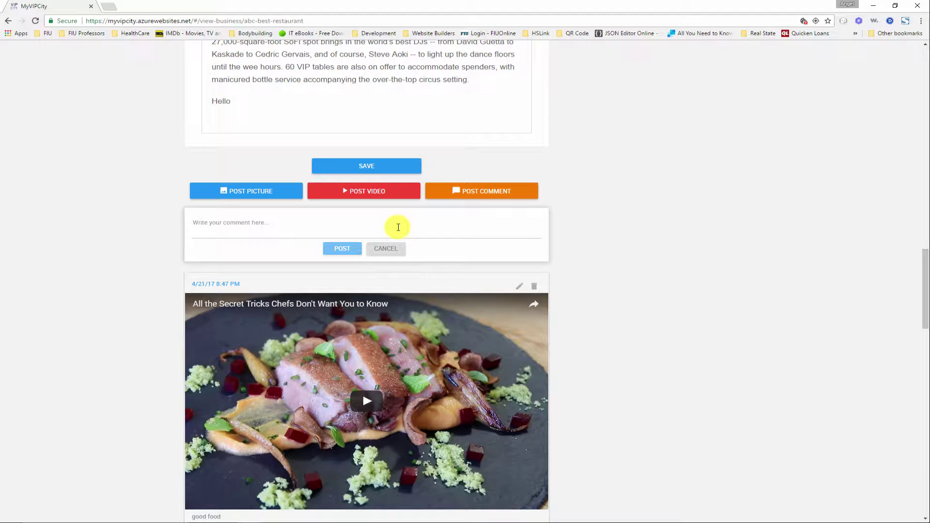
{"action": "type", "text": "Hello world!"}
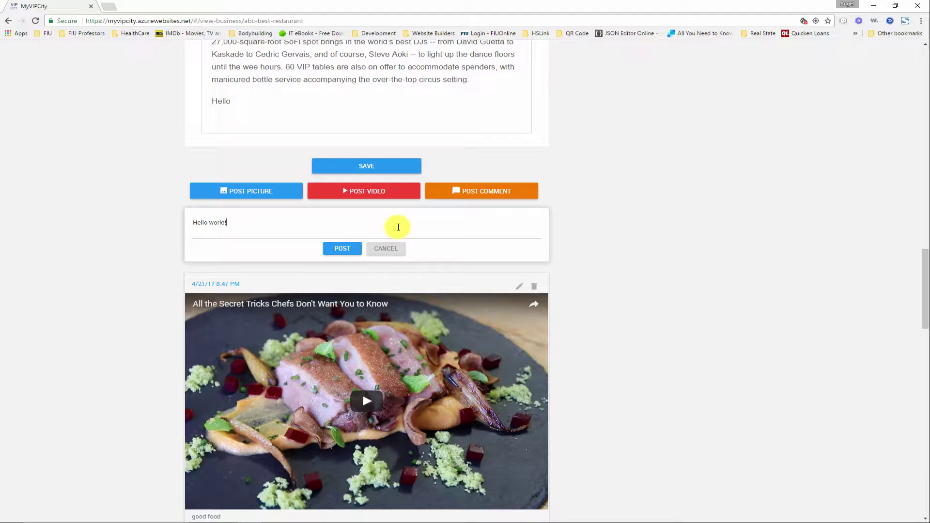
{"action": "left_click", "coordinate": [354, 249]}
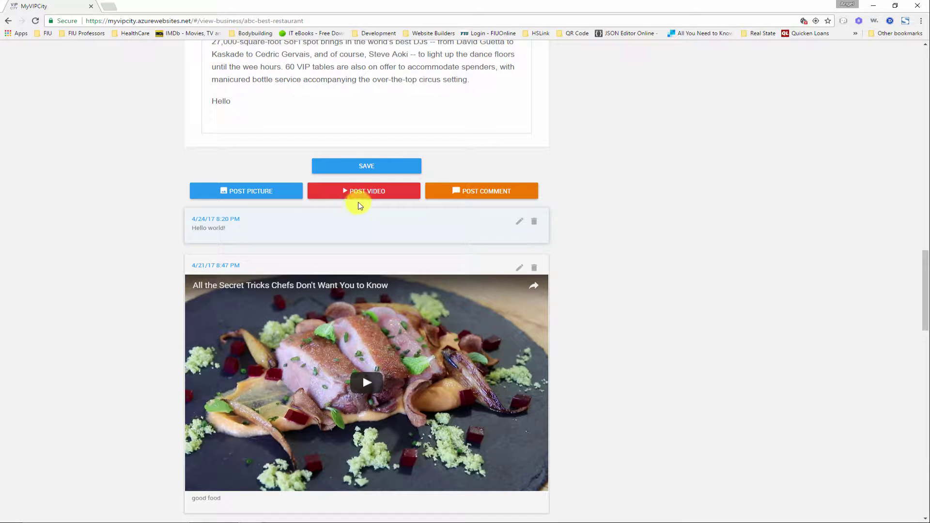
{"action": "left_click", "coordinate": [358, 202]}
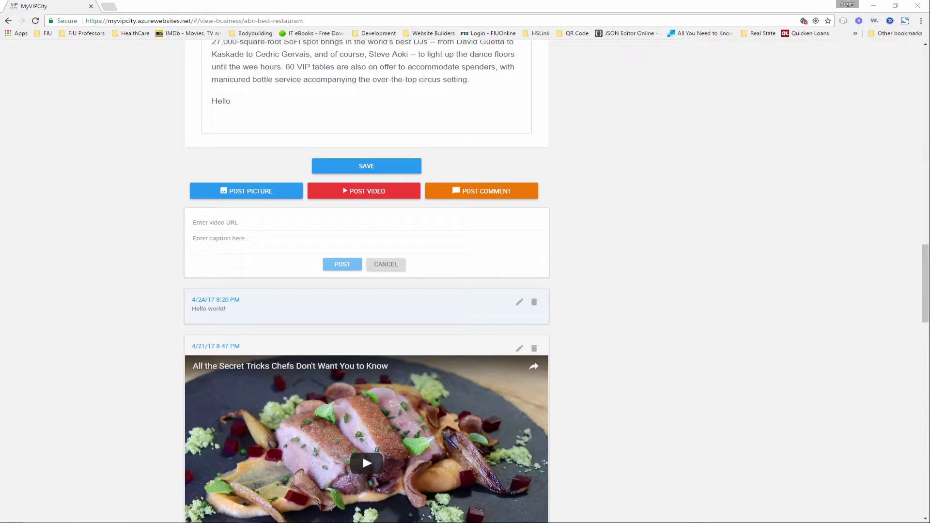
{"action": "left_click", "coordinate": [355, 224]}
{"action": "type", "text": "https://www.youtube.com/watch?v=7ycoQ3KAURk"}
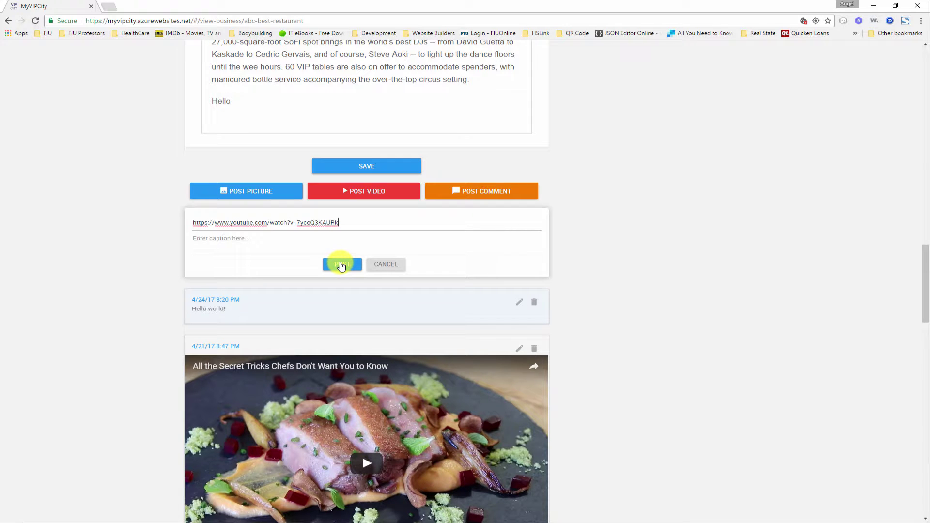
{"action": "left_click", "coordinate": [340, 265]}
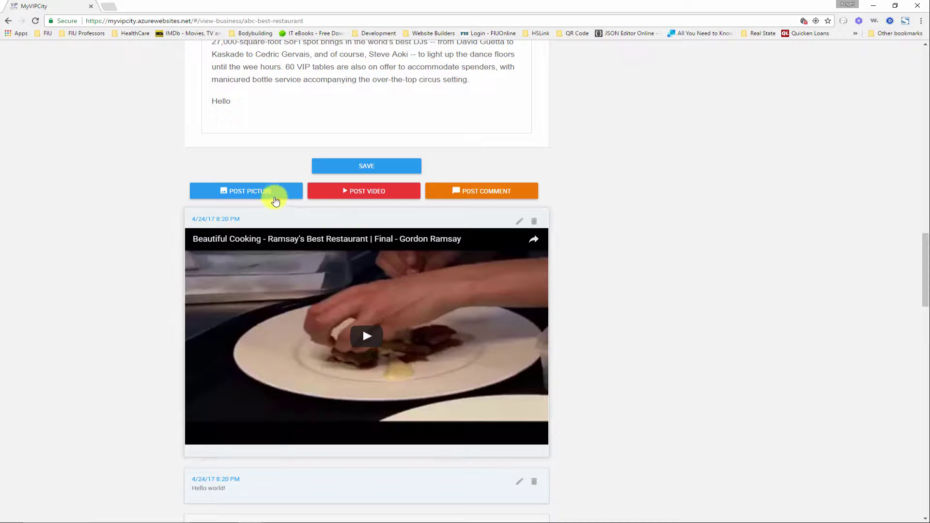
Upload 1.jpg, a red-walled dining room photo, as a new picture post.
{"action": "left_click", "coordinate": [272, 193]}
{"action": "left_click", "coordinate": [366, 252]}
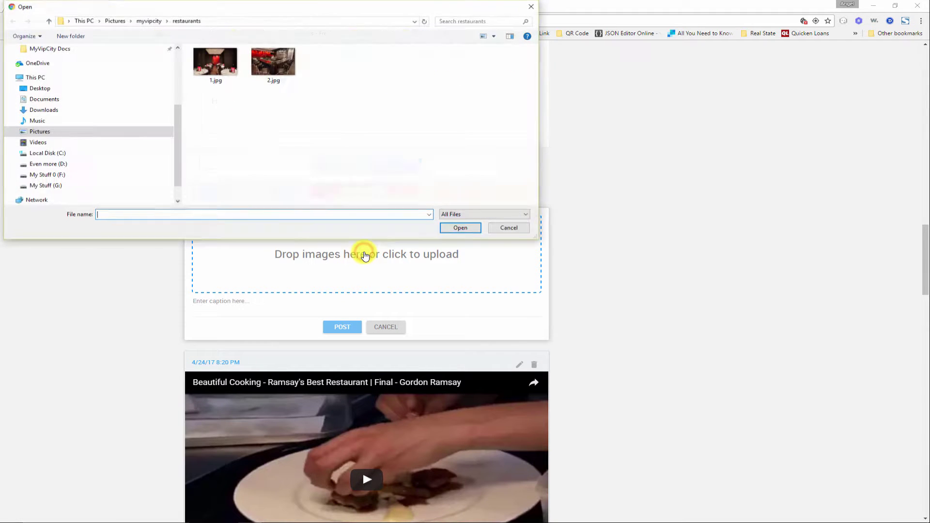
{"action": "double_click", "coordinate": [217, 69]}
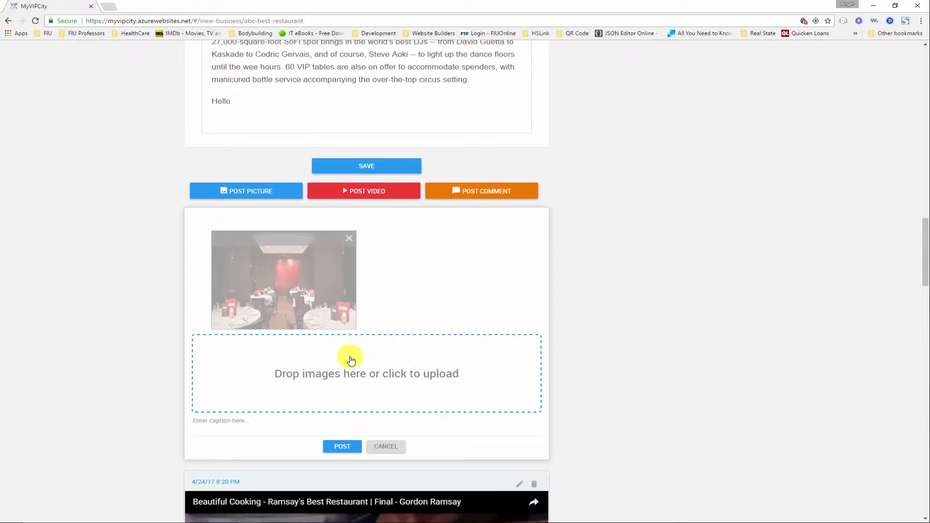
{"action": "left_click", "coordinate": [344, 447]}
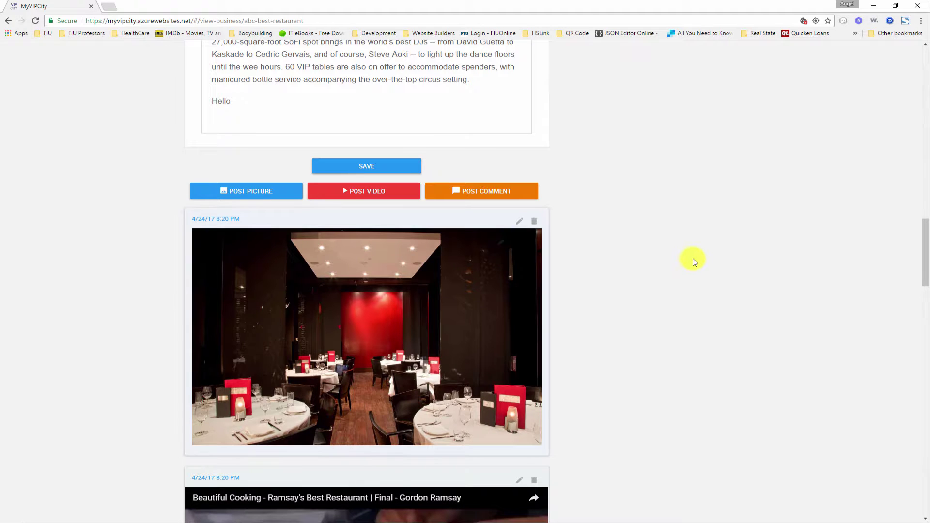
{"action": "scroll", "coordinate": [694, 259], "scroll_direction": "down", "scroll_amount": 2}
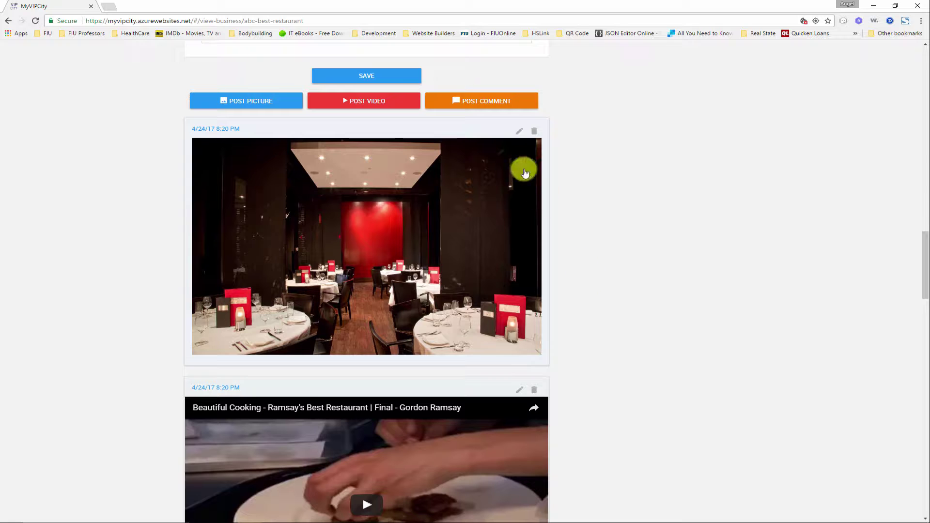
Caption the Gordon Ramsay video post 'This is caption' and save it.
{"action": "left_click", "coordinate": [516, 132]}
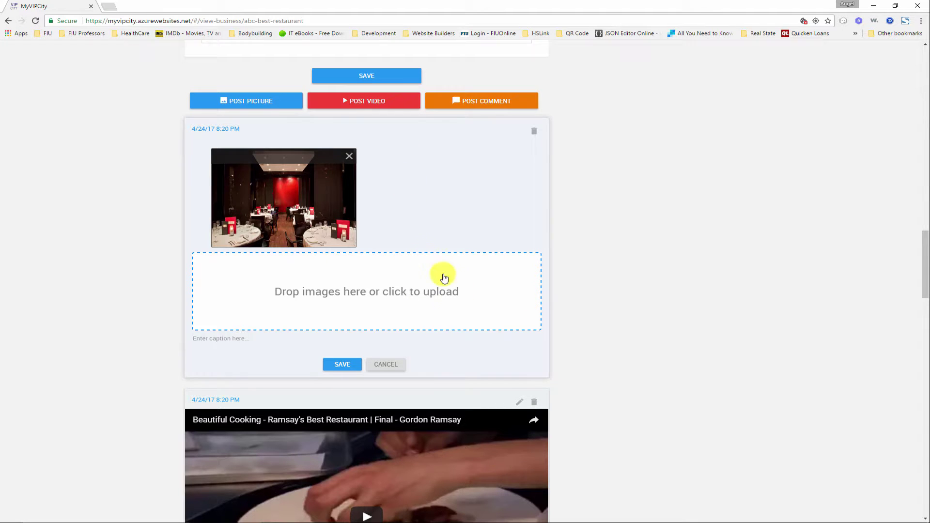
{"action": "scroll", "coordinate": [459, 292], "scroll_direction": "down", "scroll_amount": 3}
{"action": "left_click", "coordinate": [521, 176]}
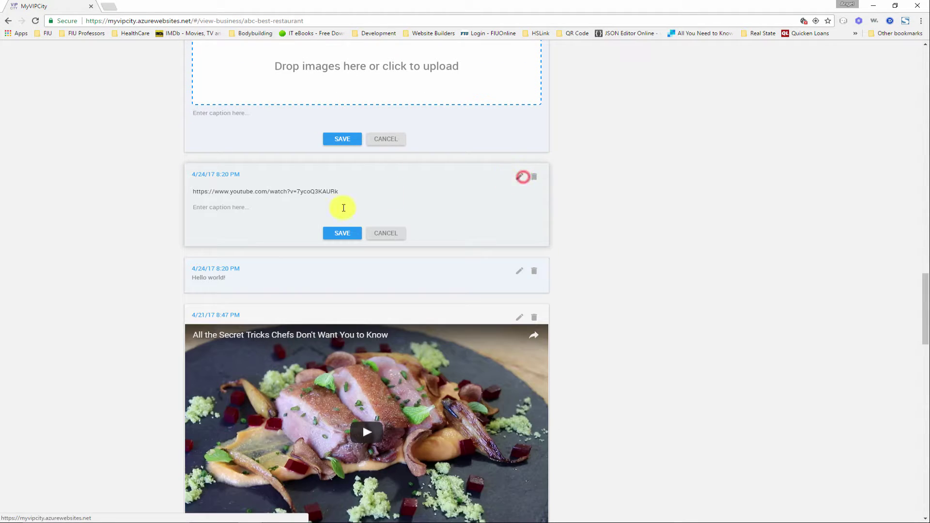
{"action": "left_click", "coordinate": [364, 186]}
{"action": "left_click", "coordinate": [235, 206]}
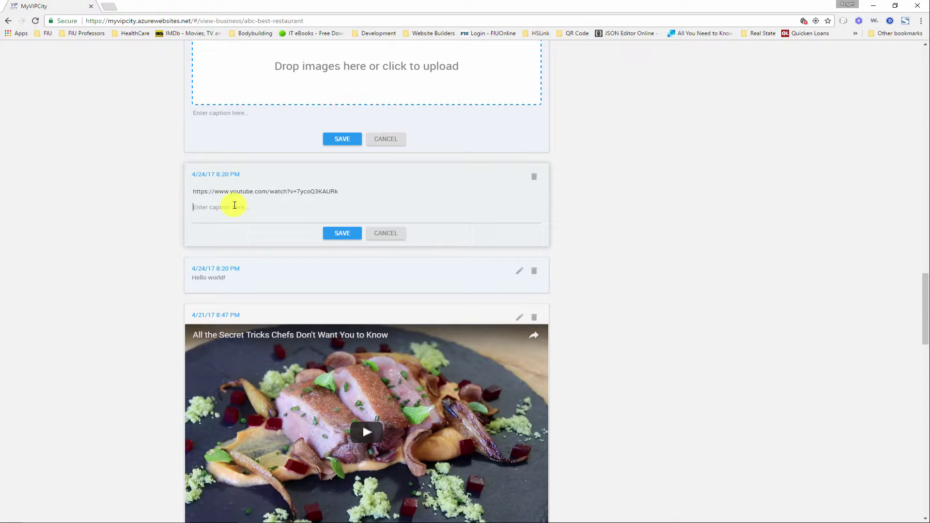
{"action": "type", "text": "This is caption"}
{"action": "left_click", "coordinate": [341, 233]}
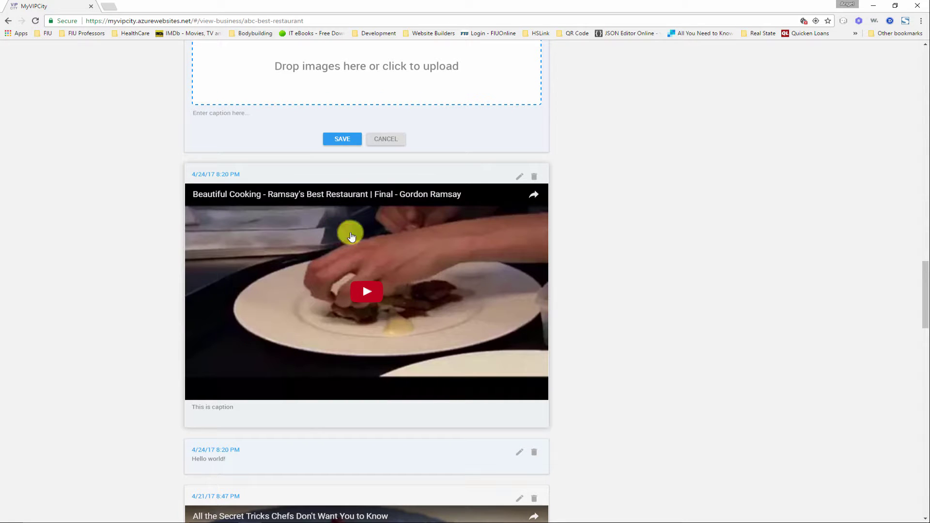
{"action": "scroll", "coordinate": [607, 215], "scroll_direction": "down", "scroll_amount": 2}
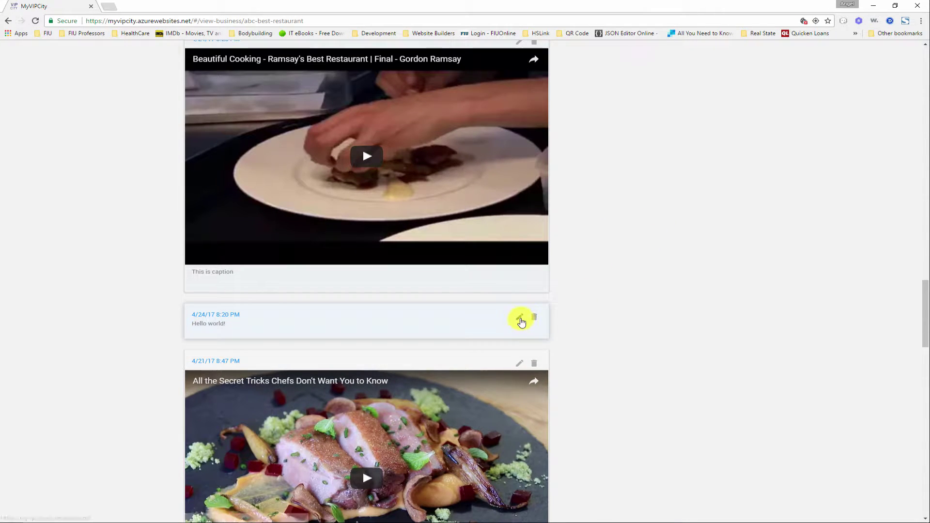
Extend the comment to 'Hello world! This is cool!' and save it.
{"action": "left_click", "coordinate": [521, 320]}
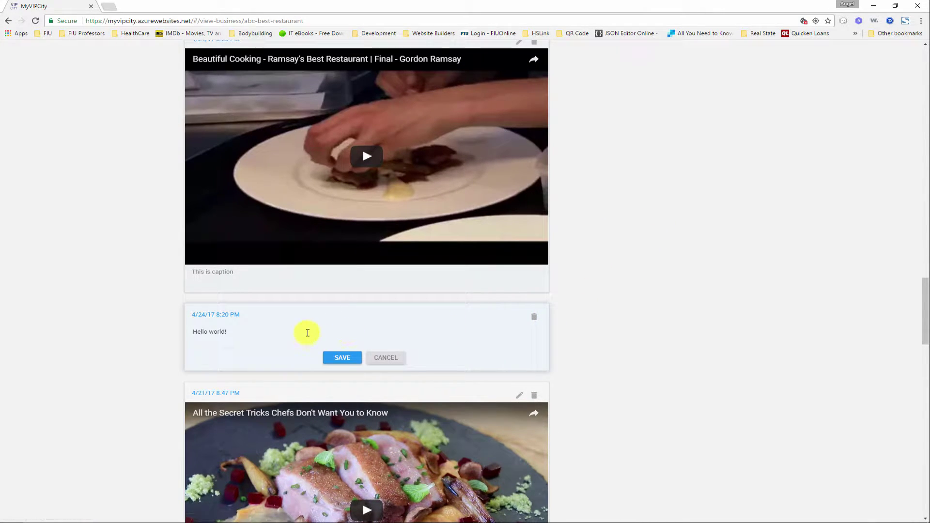
{"action": "left_click", "coordinate": [306, 332]}
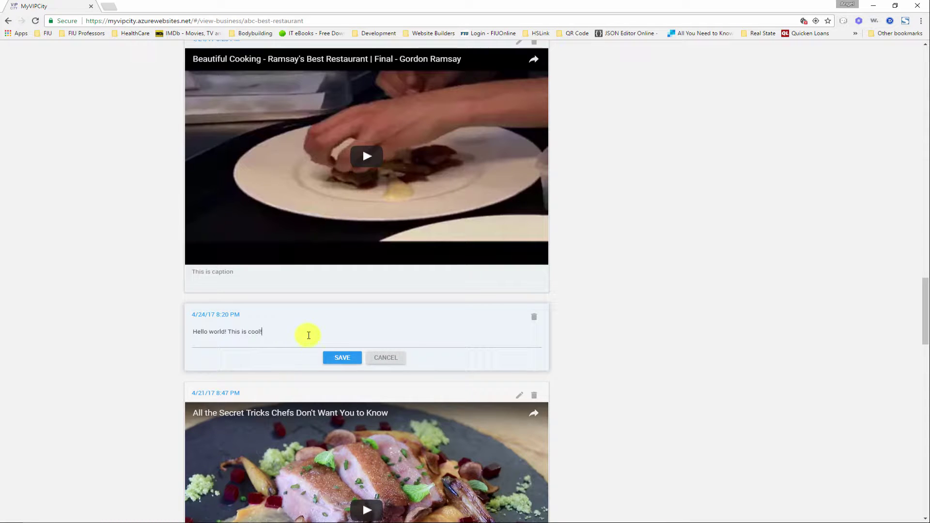
{"action": "left_click", "coordinate": [331, 356]}
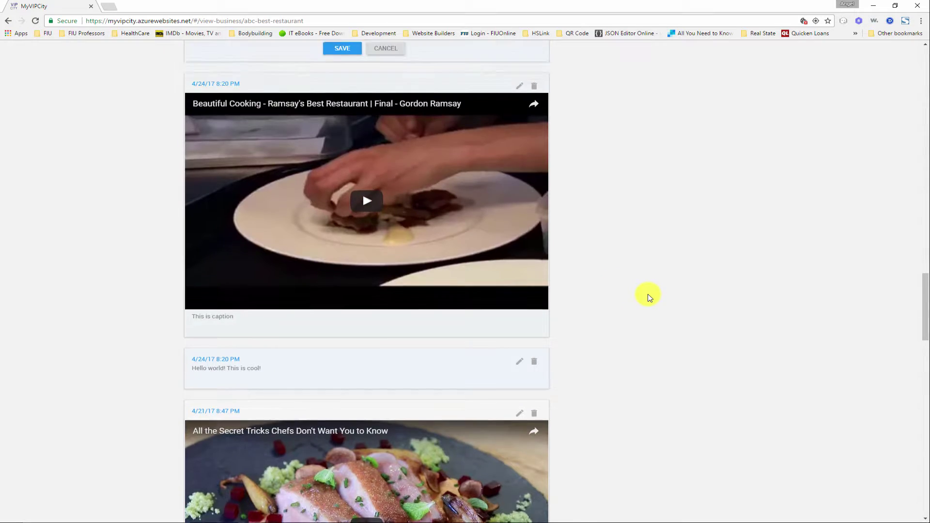
{"action": "scroll", "coordinate": [649, 297], "scroll_direction": "up", "scroll_amount": 5}
{"action": "scroll", "coordinate": [650, 308], "scroll_direction": "up", "scroll_amount": 5}
{"action": "scroll", "coordinate": [665, 318], "scroll_direction": "up", "scroll_amount": 5}
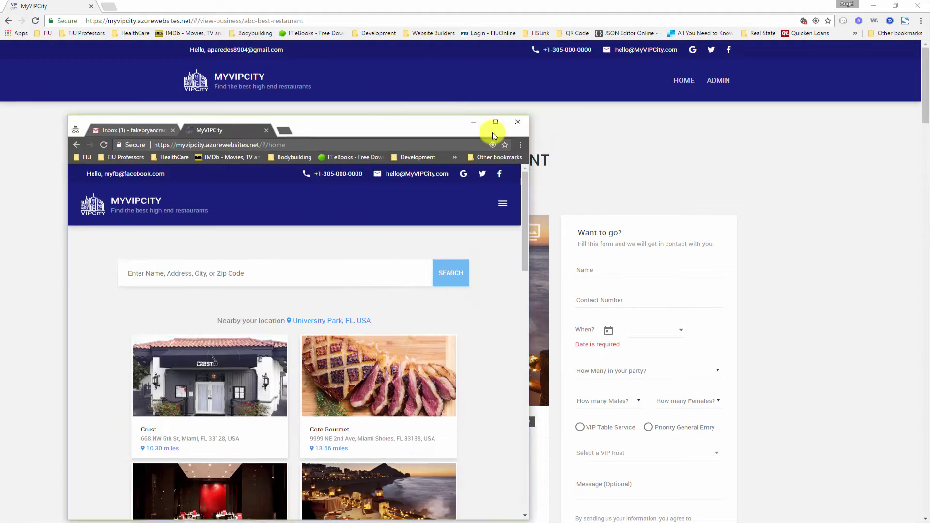
Move the regular user's Chrome window, showing the MyVIPCity home page, into view.
{"action": "left_click_drag", "start_coordinate": [490, 129], "coordinate": [522, 2]}
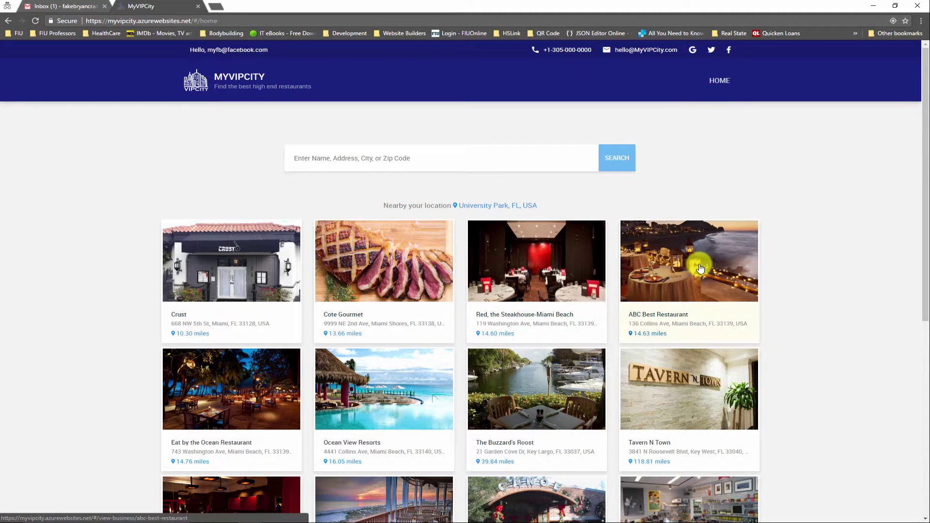
On ABC Best Restaurant's page, enter the visitor's name and contact, and pick May 27.
{"action": "left_click", "coordinate": [694, 287]}
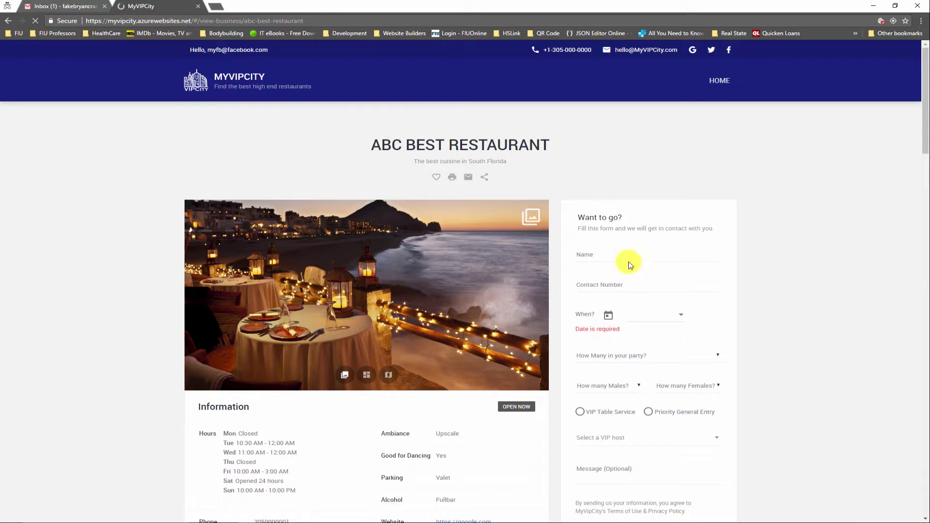
{"action": "left_click", "coordinate": [629, 255]}
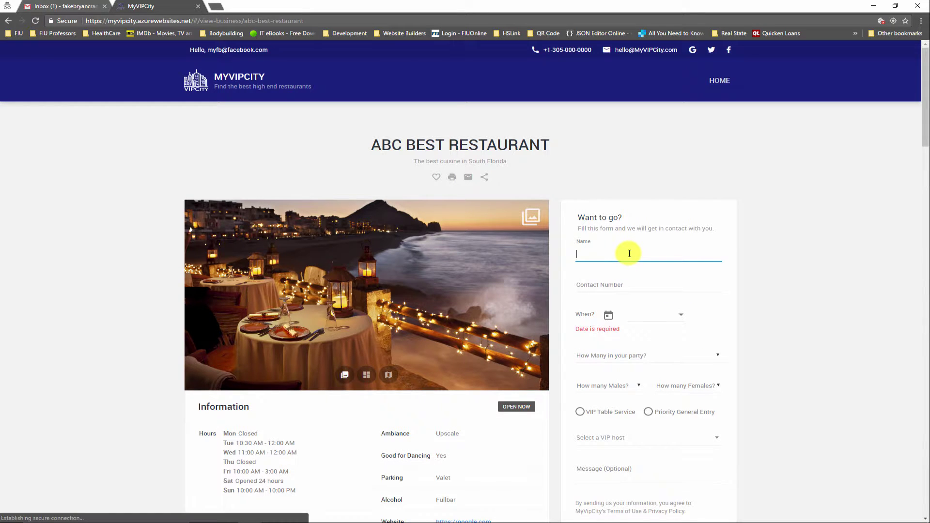
{"action": "type", "text": "Angel"}
{"action": "key", "text": "Tab"}
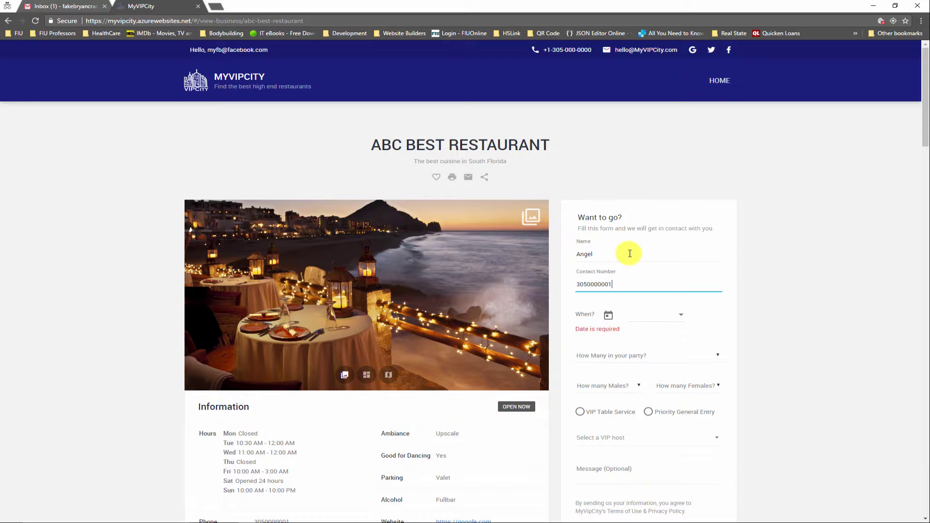
{"action": "left_click", "coordinate": [608, 315]}
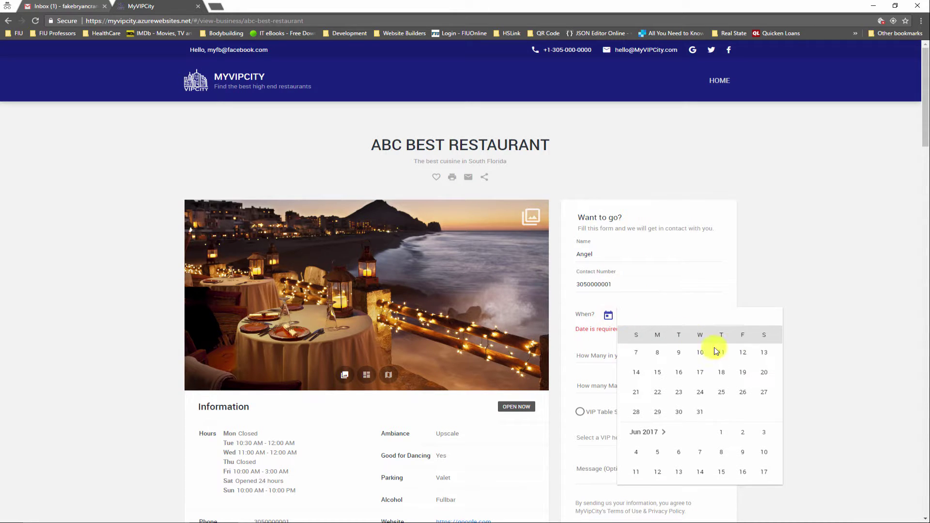
{"action": "left_click", "coordinate": [765, 397]}
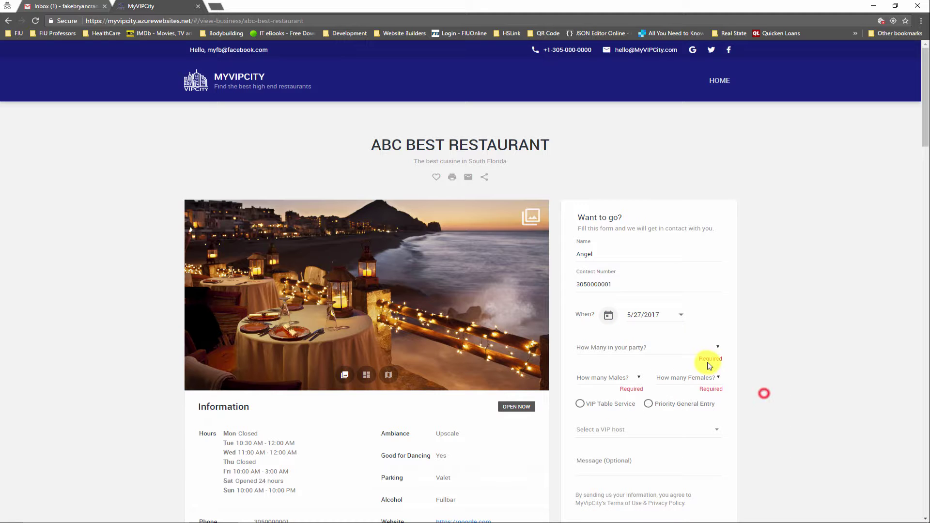
Request a party of 4 with 2 males and VIP Table Service, add a message, and submit.
{"action": "left_click", "coordinate": [642, 348]}
{"action": "left_click", "coordinate": [612, 204]}
{"action": "left_click", "coordinate": [627, 377]}
{"action": "left_click", "coordinate": [603, 211]}
{"action": "left_click", "coordinate": [617, 405]}
{"action": "left_click", "coordinate": [622, 432]}
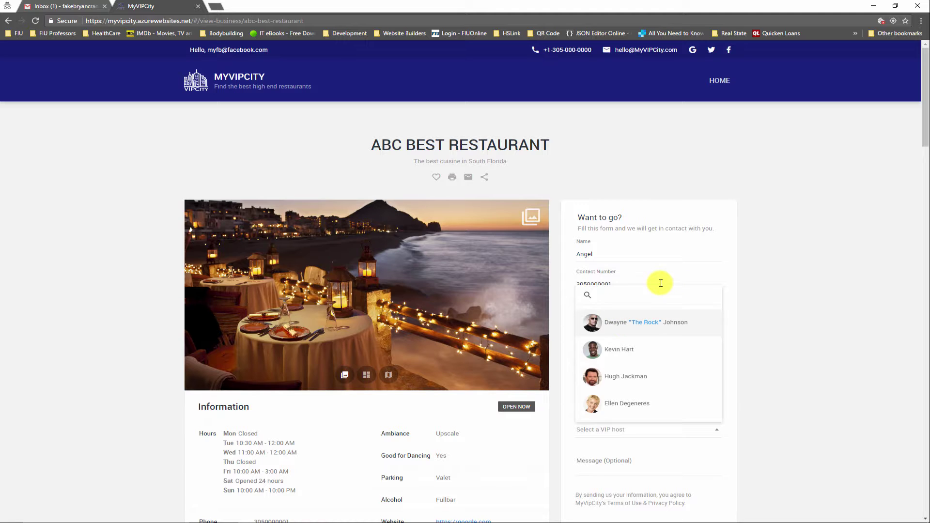
{"action": "left_click", "coordinate": [645, 448]}
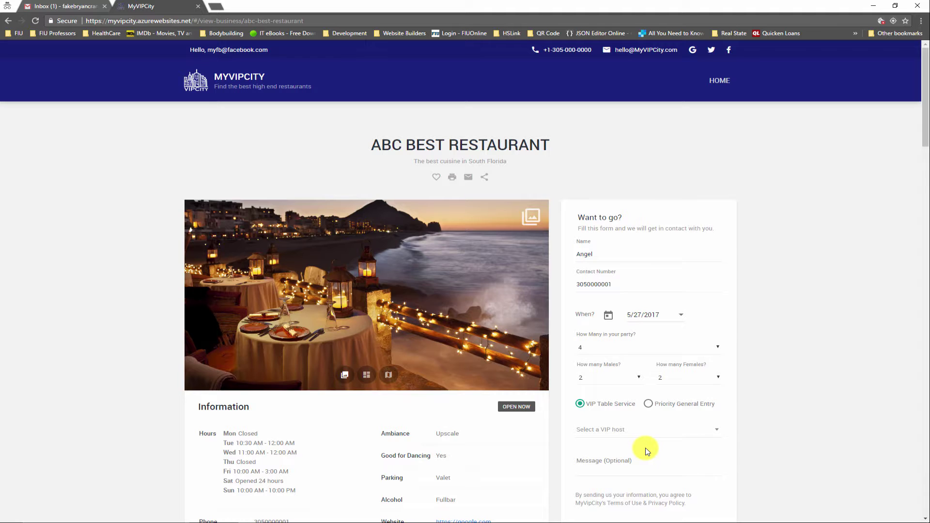
{"action": "left_click", "coordinate": [618, 461]}
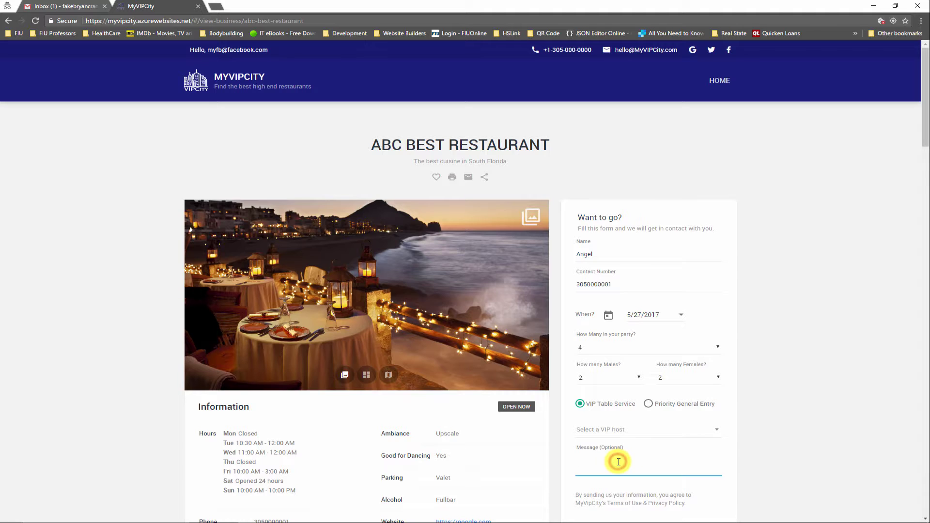
{"action": "type", "text": "I want to go to ABC Best Rest"}
{"action": "type", "text": "aurant with some friends!"}
{"action": "scroll", "coordinate": [680, 429], "scroll_direction": "down", "scroll_amount": 2}
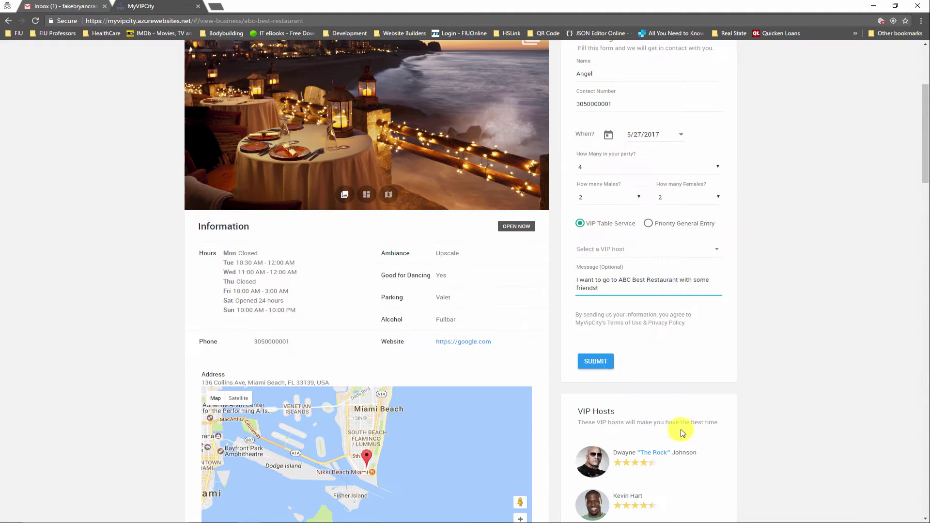
{"action": "left_click", "coordinate": [601, 365]}
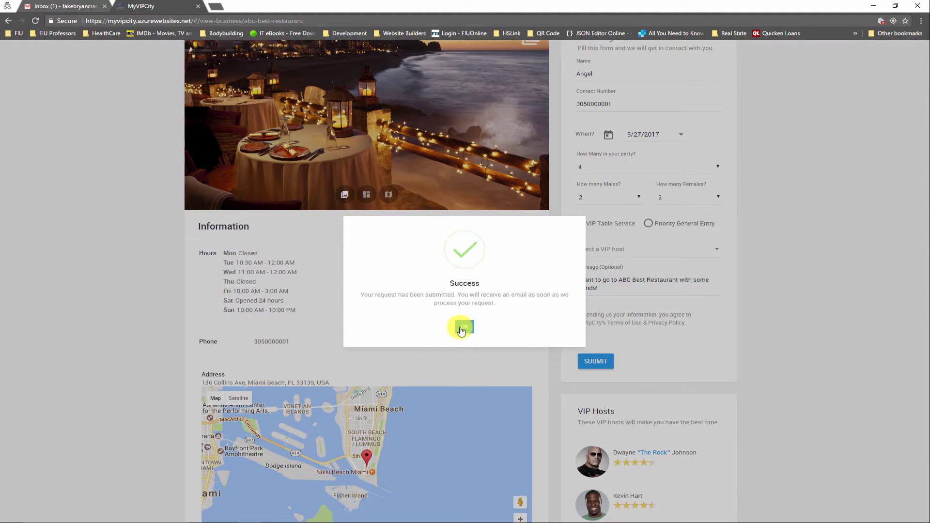
{"action": "left_click", "coordinate": [463, 329]}
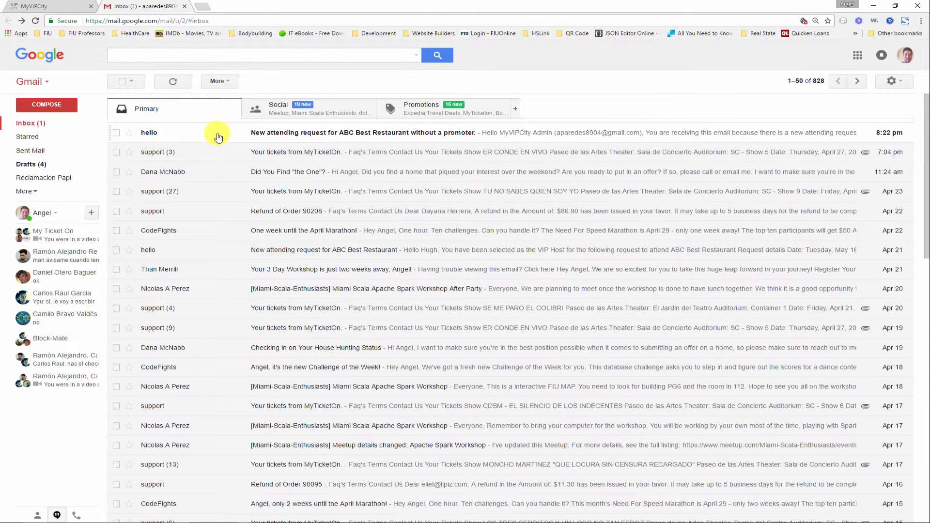
Open the 'New attending request for ABC Best Restaurant' email and select its request details.
{"action": "left_click", "coordinate": [218, 134]}
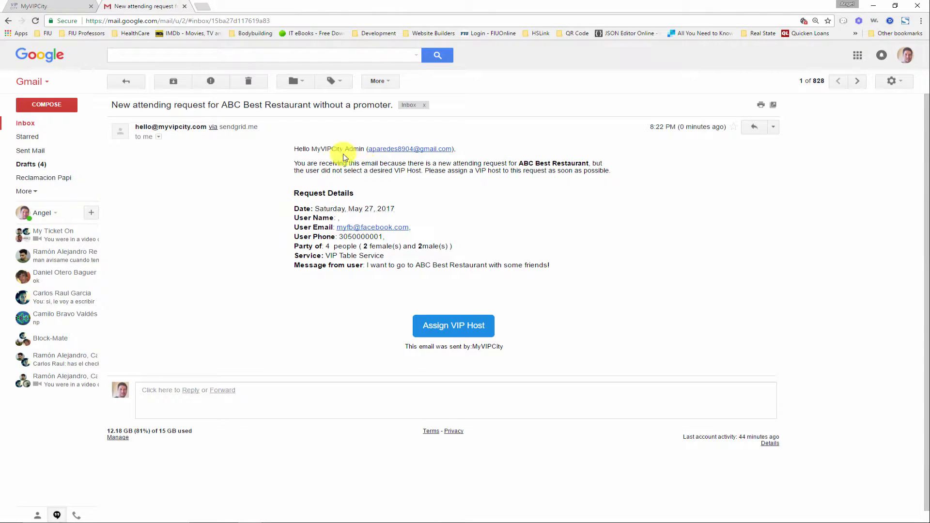
{"action": "triple_click", "coordinate": [291, 190]}
{"action": "left_click_drag", "start_coordinate": [342, 198], "coordinate": [536, 264]}
{"action": "left_click", "coordinate": [601, 264]}
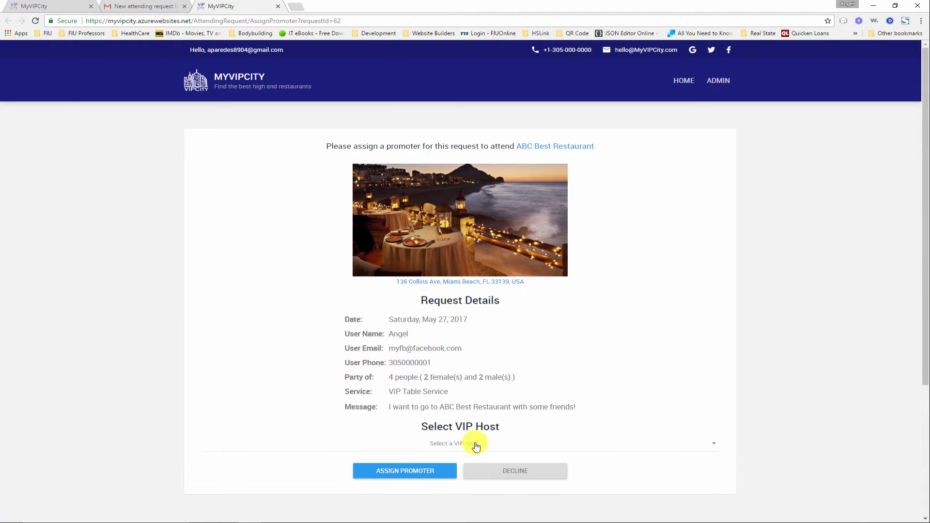
Assign Dwayne "The Rock" Johnson as the request's VIP host and confirm the success message.
{"action": "left_click", "coordinate": [472, 451]}
{"action": "left_click", "coordinate": [473, 452]}
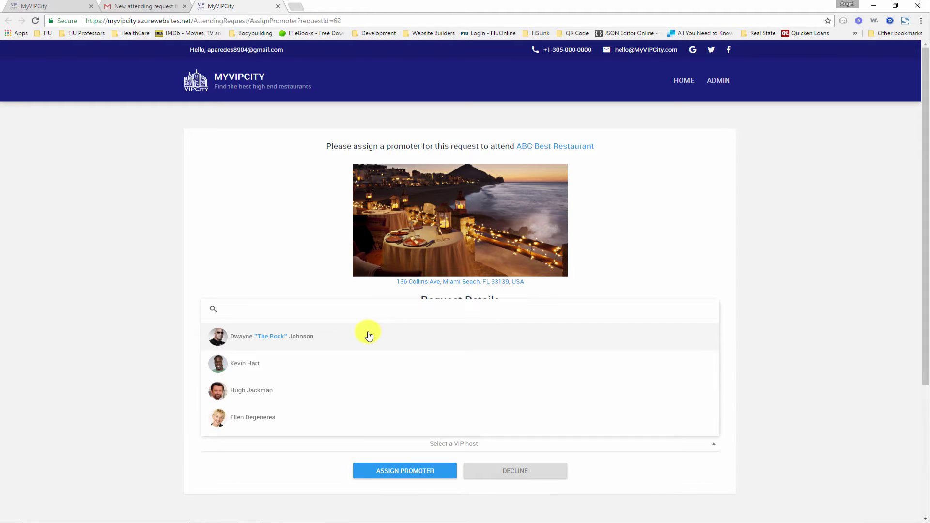
{"action": "left_click", "coordinate": [271, 340]}
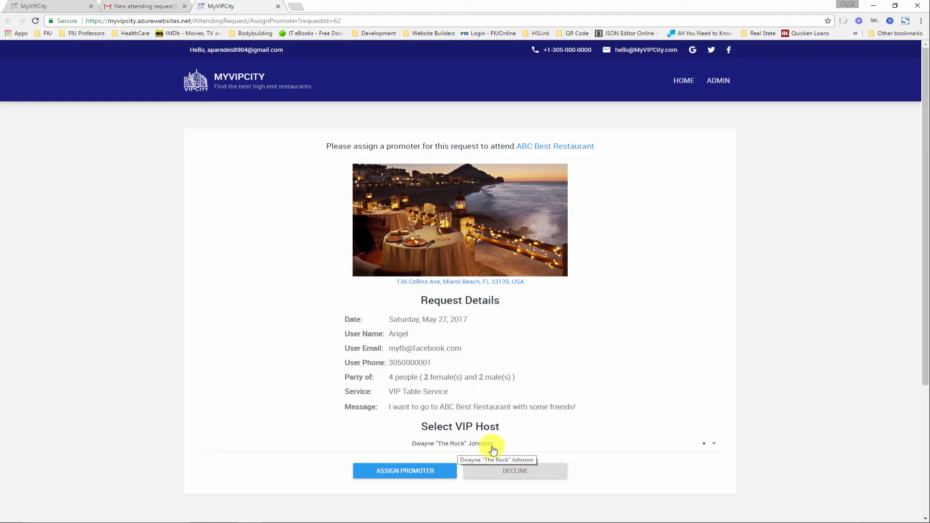
{"action": "left_click", "coordinate": [418, 471]}
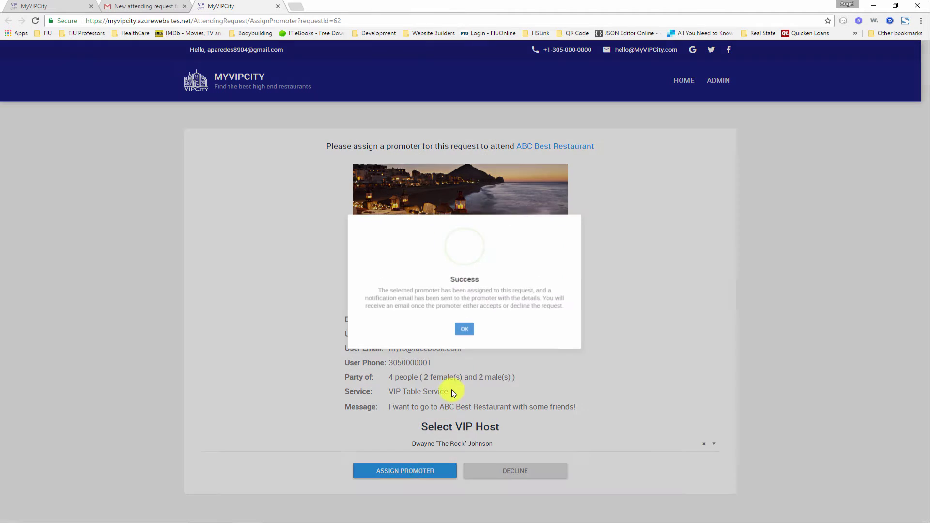
{"action": "left_click", "coordinate": [466, 334]}
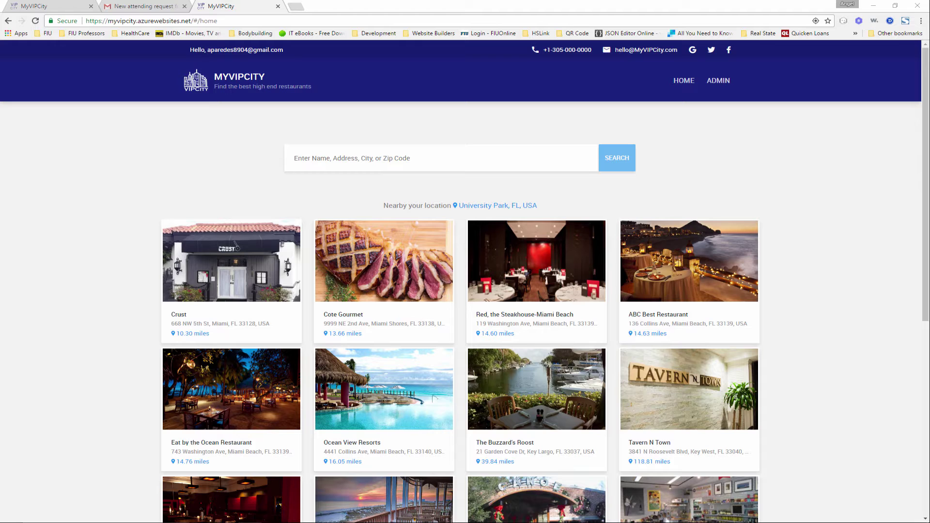
{"action": "left_click", "coordinate": [772, 196]}
{"action": "left_click", "coordinate": [719, 80]}
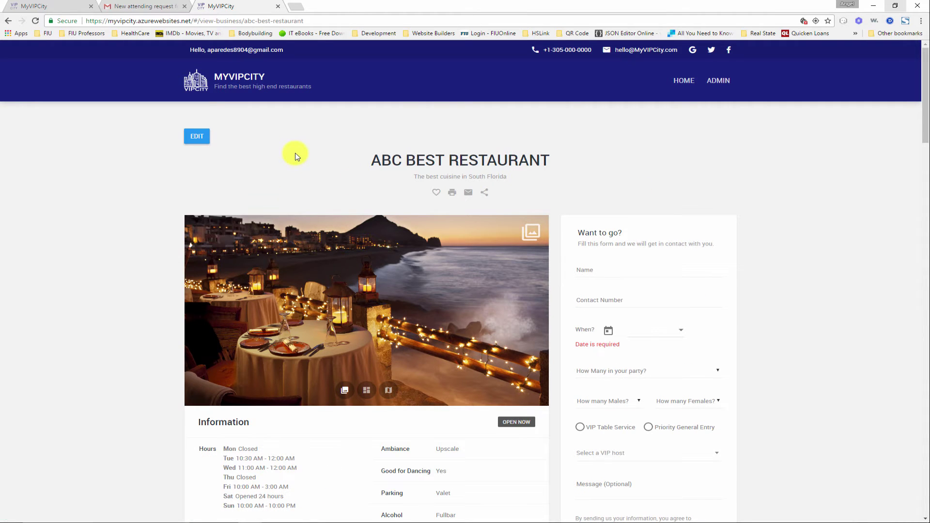
{"action": "left_click", "coordinate": [203, 142]}
{"action": "left_click", "coordinate": [202, 142]}
{"action": "scroll", "coordinate": [814, 209], "scroll_direction": "down", "scroll_amount": 4}
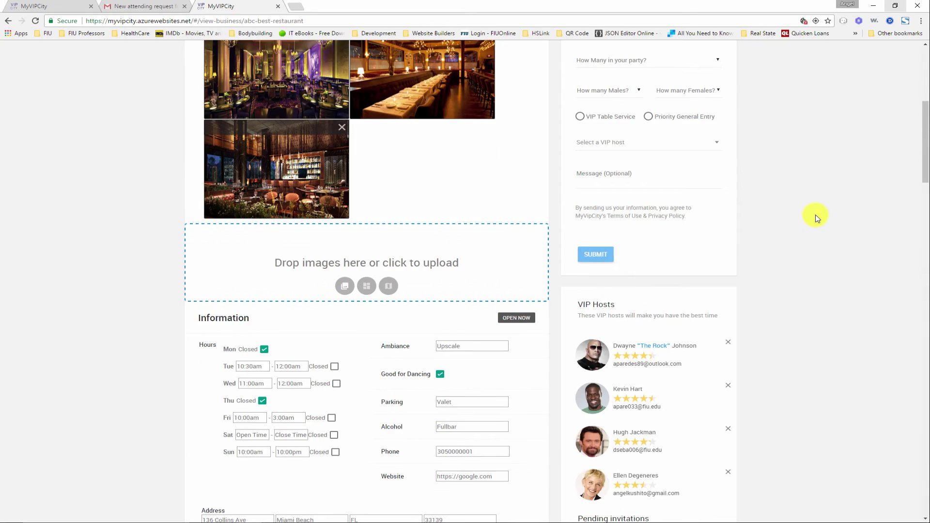
{"action": "scroll", "coordinate": [815, 214], "scroll_direction": "down", "scroll_amount": 2}
{"action": "scroll", "coordinate": [816, 218], "scroll_direction": "down", "scroll_amount": 1}
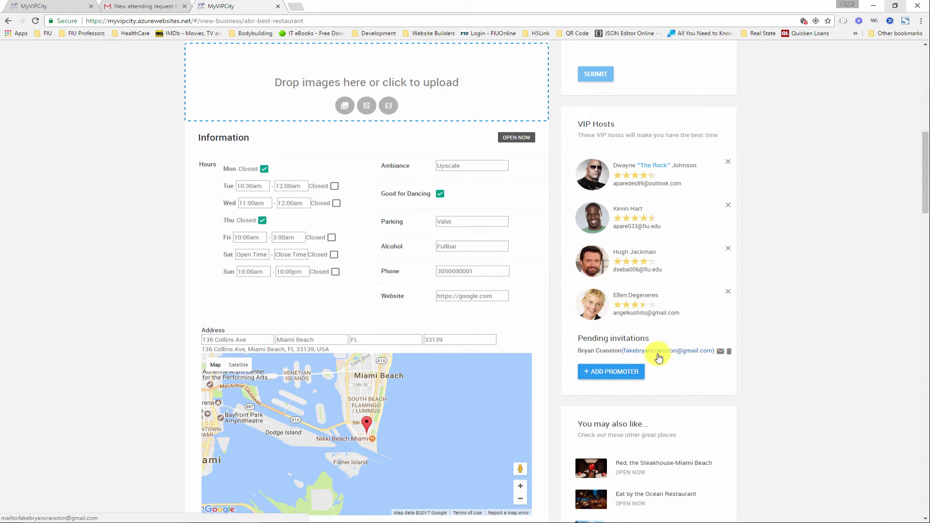
{"action": "scroll", "coordinate": [789, 323], "scroll_direction": "down", "scroll_amount": 3}
{"action": "scroll", "coordinate": [794, 320], "scroll_direction": "down", "scroll_amount": 3}
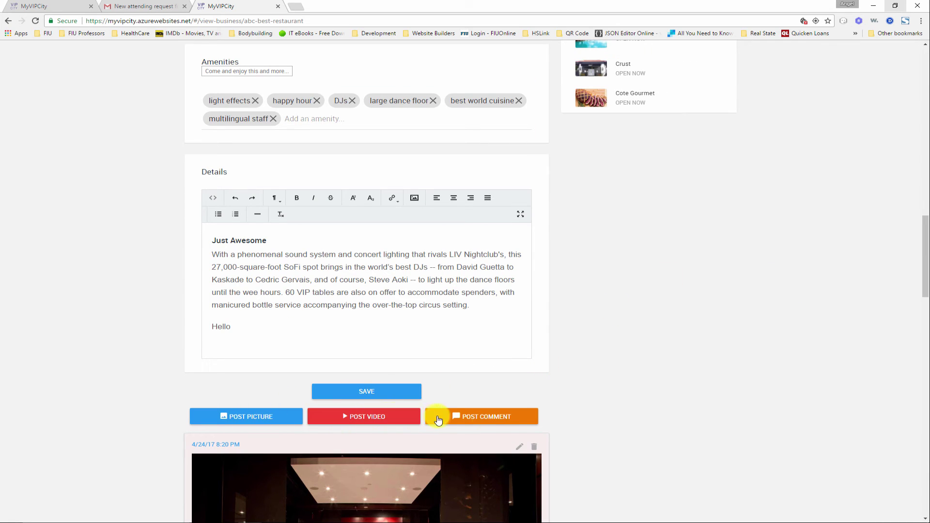
{"action": "scroll", "coordinate": [715, 365], "scroll_direction": "down", "scroll_amount": 4}
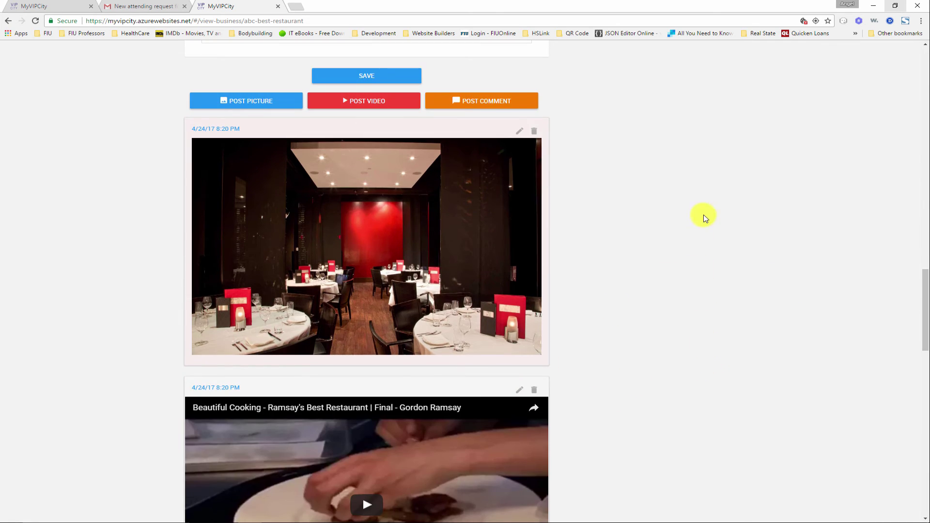
{"action": "scroll", "coordinate": [731, 322], "scroll_direction": "up", "scroll_amount": 5}
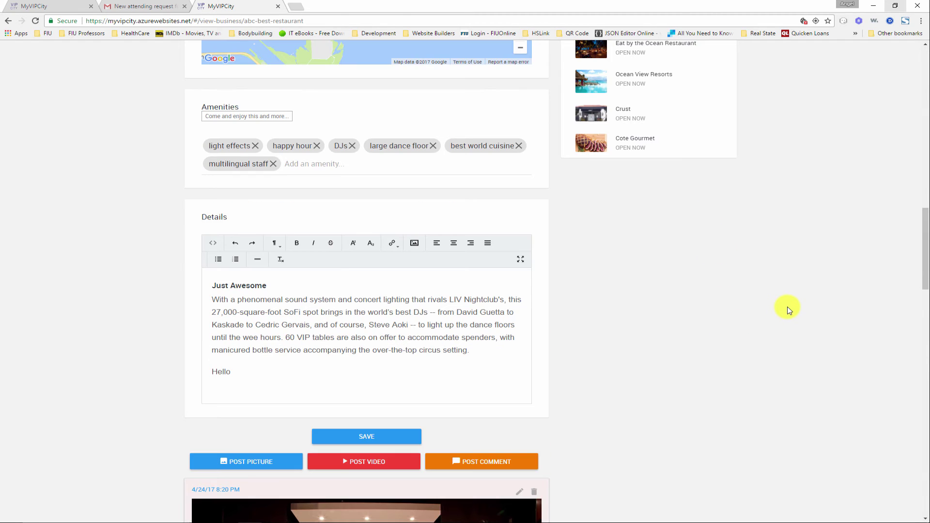
{"action": "scroll", "coordinate": [789, 307], "scroll_direction": "up", "scroll_amount": 5}
{"action": "scroll", "coordinate": [811, 300], "scroll_direction": "up", "scroll_amount": 5}
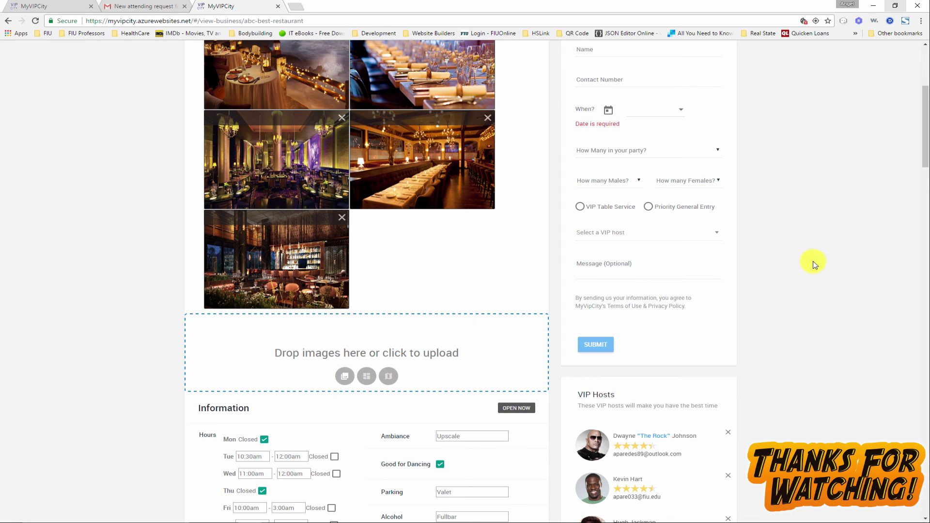
{"action": "scroll", "coordinate": [814, 264], "scroll_direction": "up", "scroll_amount": 3}
{"action": "left_click", "coordinate": [217, 138]}
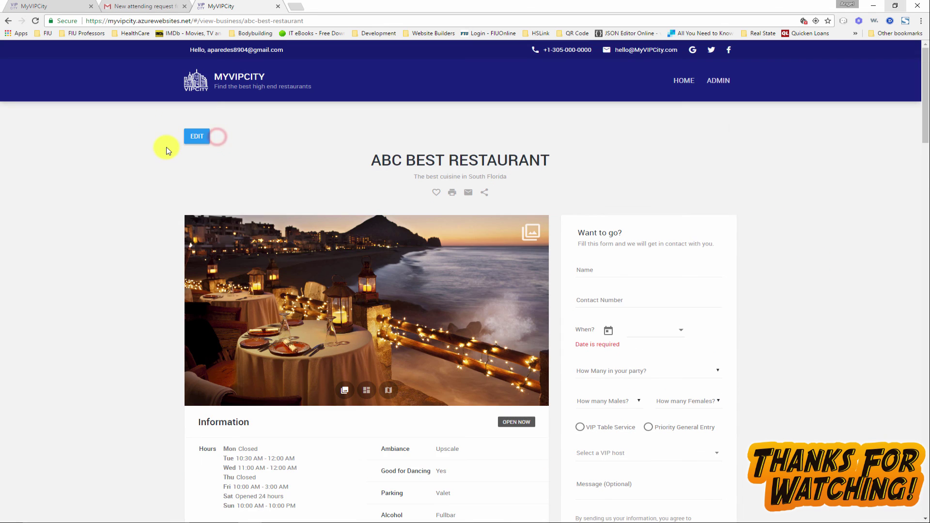